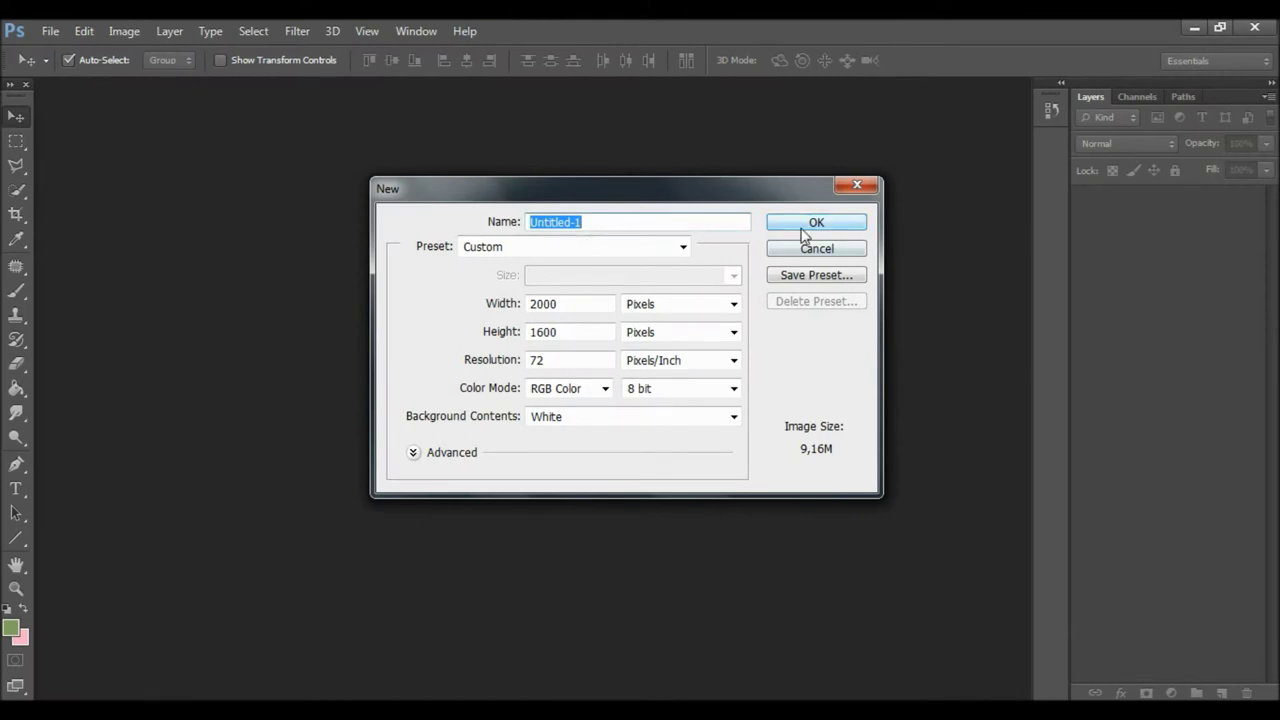
Step: Create the blank white 2000 × 1600 px document and begin opening an image
left_click(805, 224)
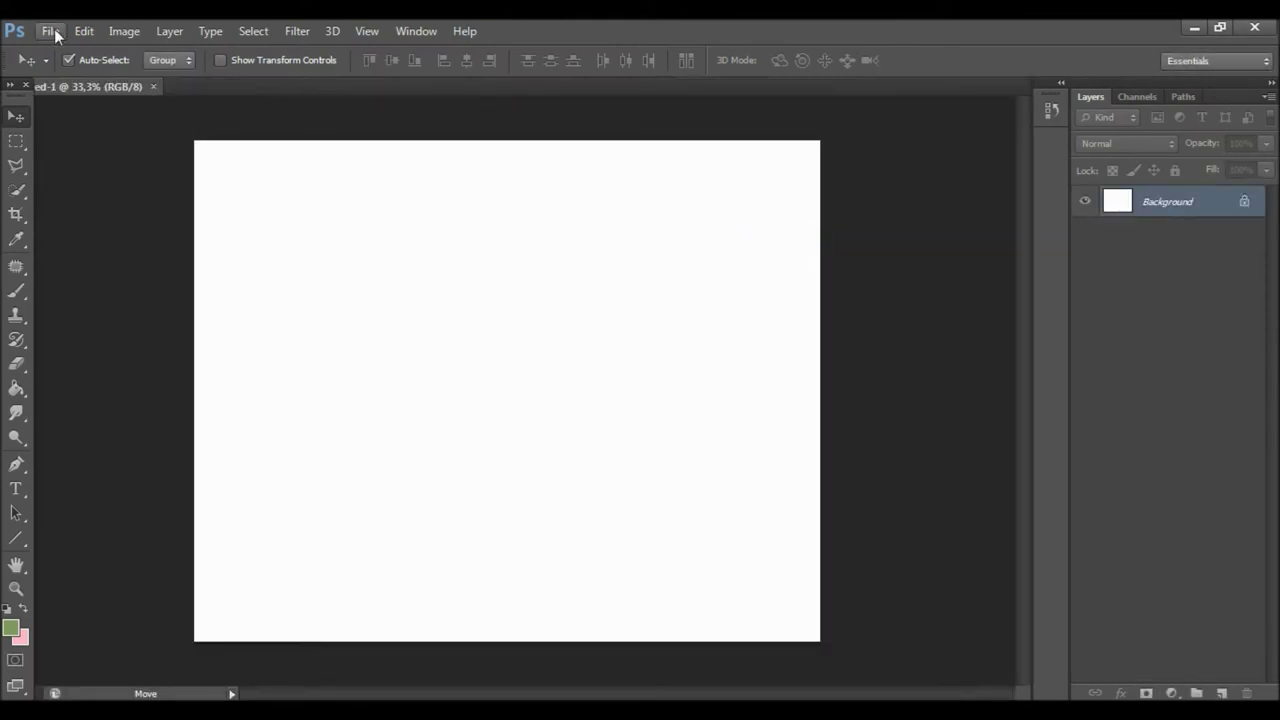
left_click(50, 31)
left_click(70, 71)
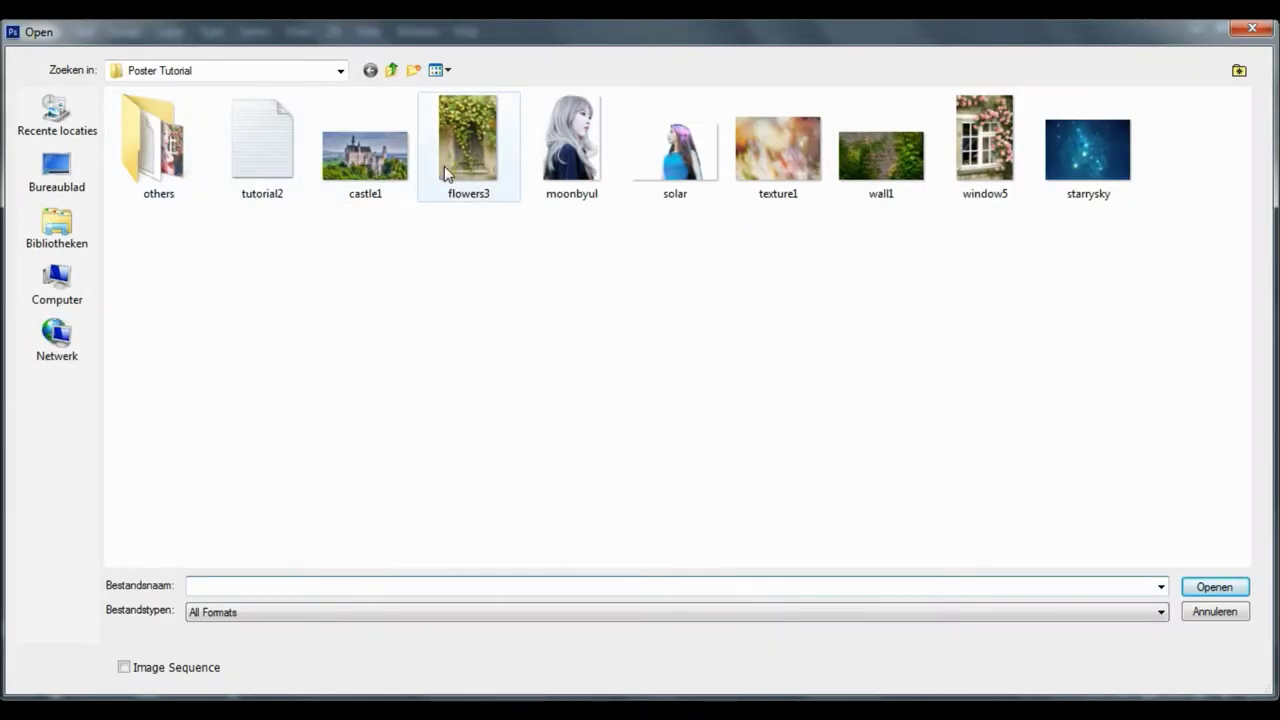
Step: Bring the blue-dress woman (solar) and grey-haired woman (moonbyul) into the poster
double_click(665, 190)
mouse_move(574, 256)
left_mouse_down()
mouse_move(159, 102)
mouse_move(511, 273)
mouse_move(453, 258)
left_mouse_up()
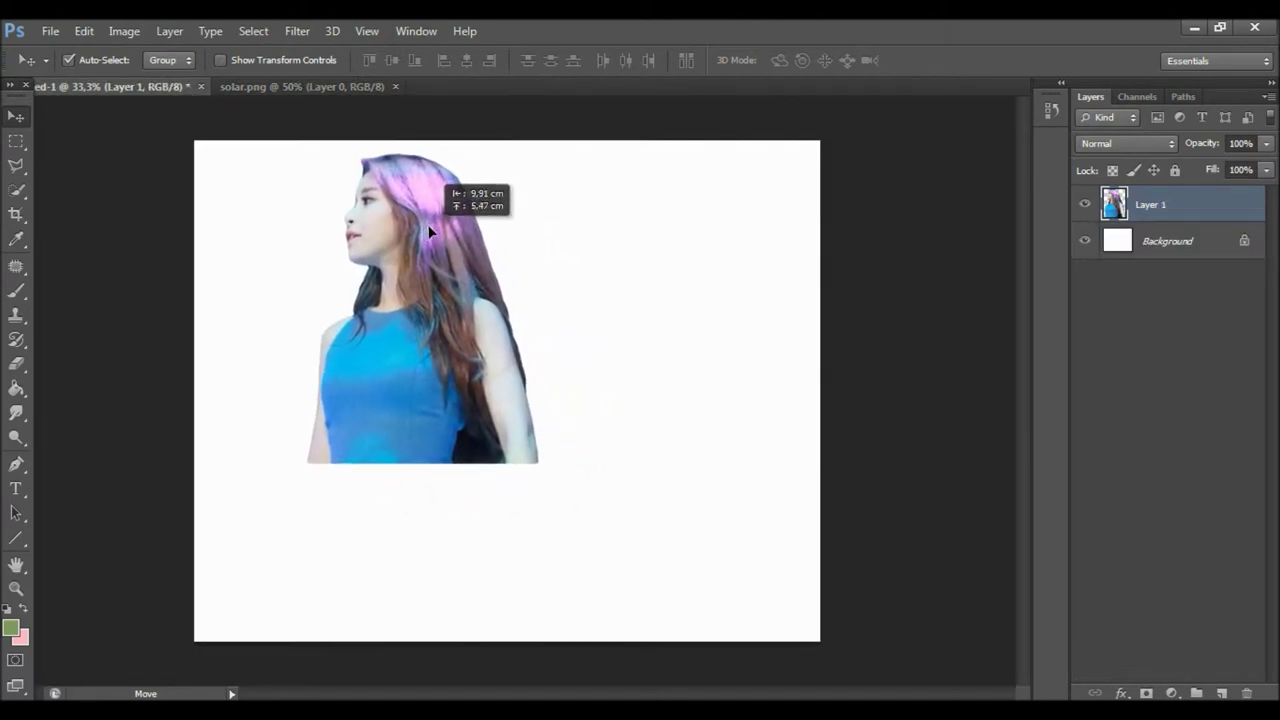
left_click_drag(453, 258, 449, 224)
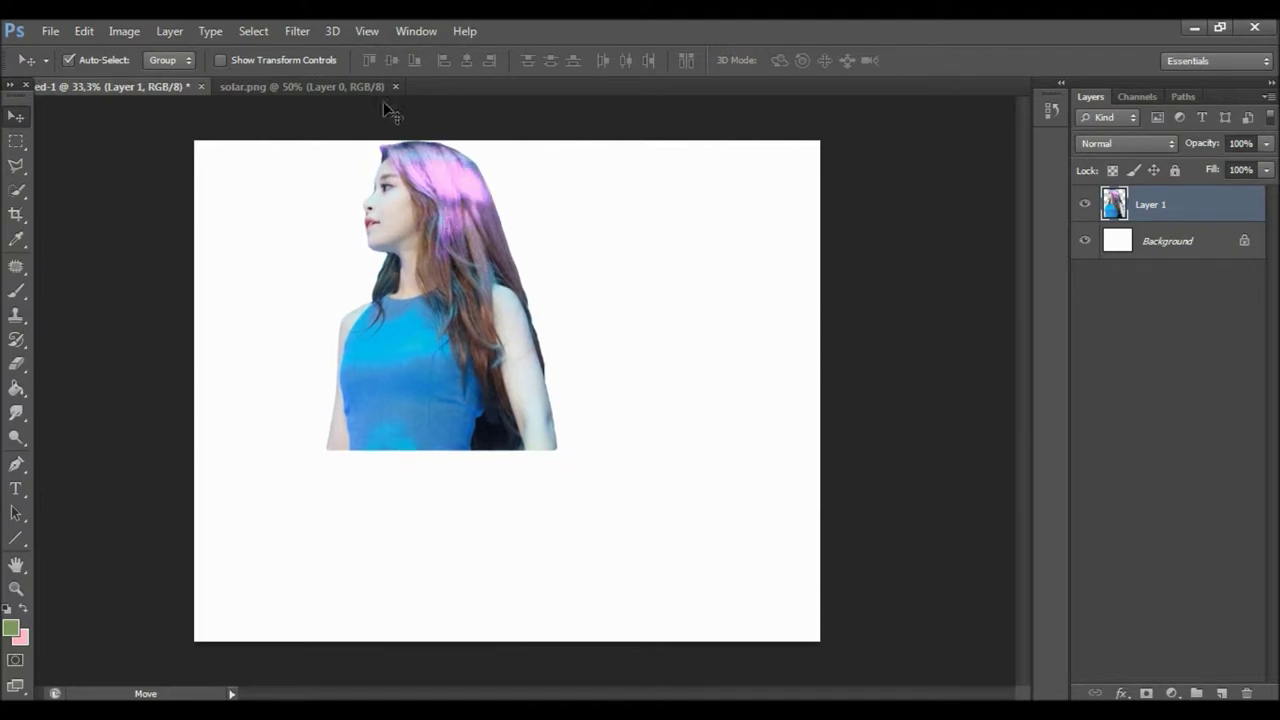
left_click(50, 31)
left_click(66, 72)
double_click(572, 140)
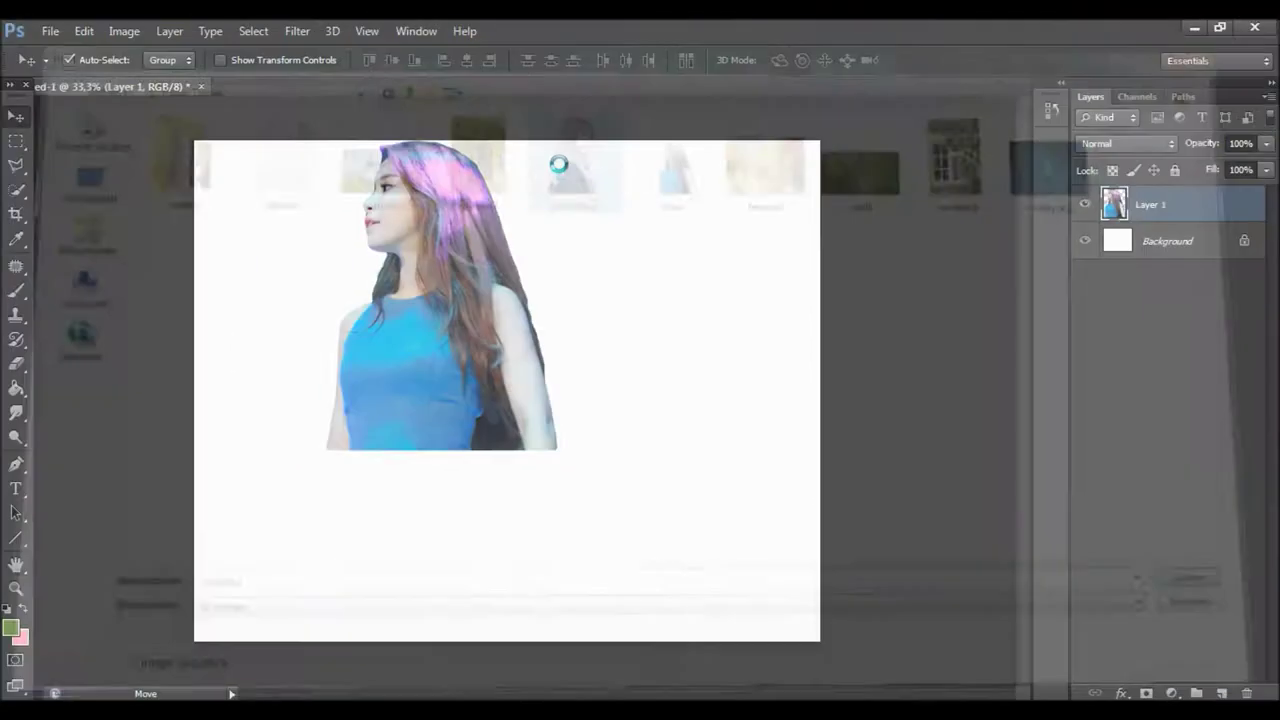
left_click_drag(480, 330, 531, 316)
Step: Enlarge the grey-haired woman to about 136%, reposition her, and nudge the blue-dress woman left
left_click(84, 31)
left_click(165, 362)
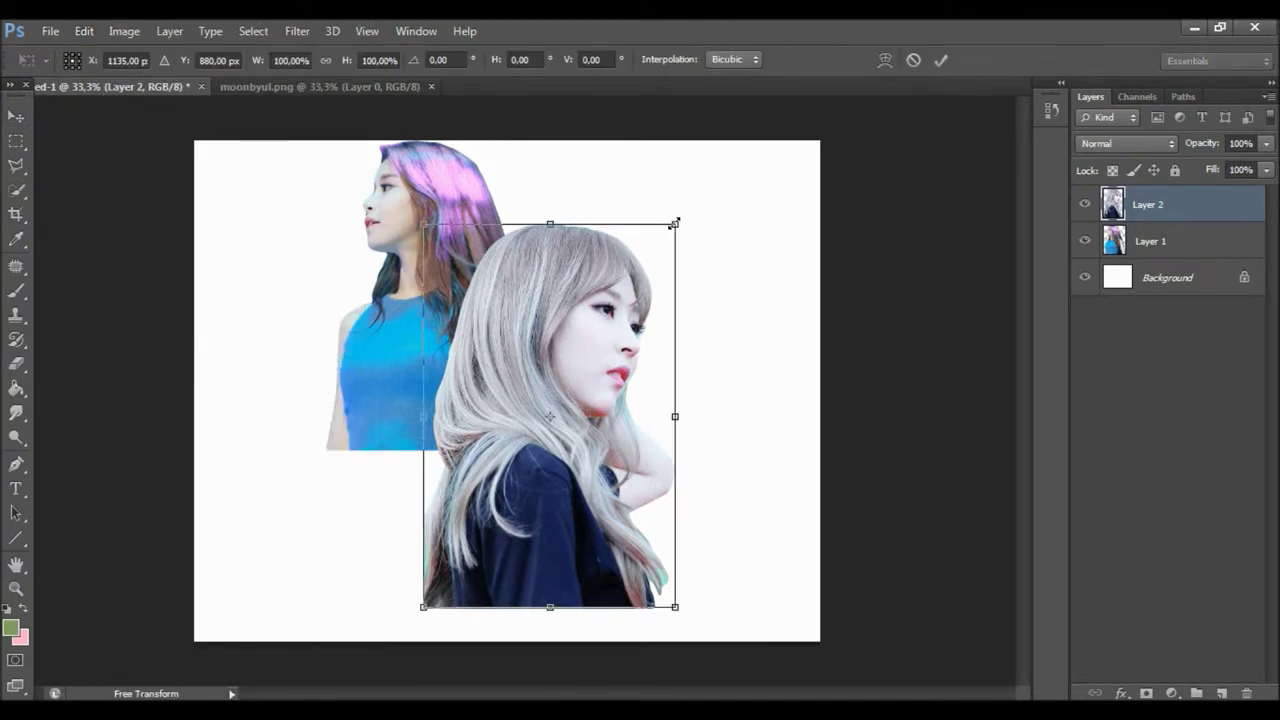
left_click_drag(675, 222, 738, 131)
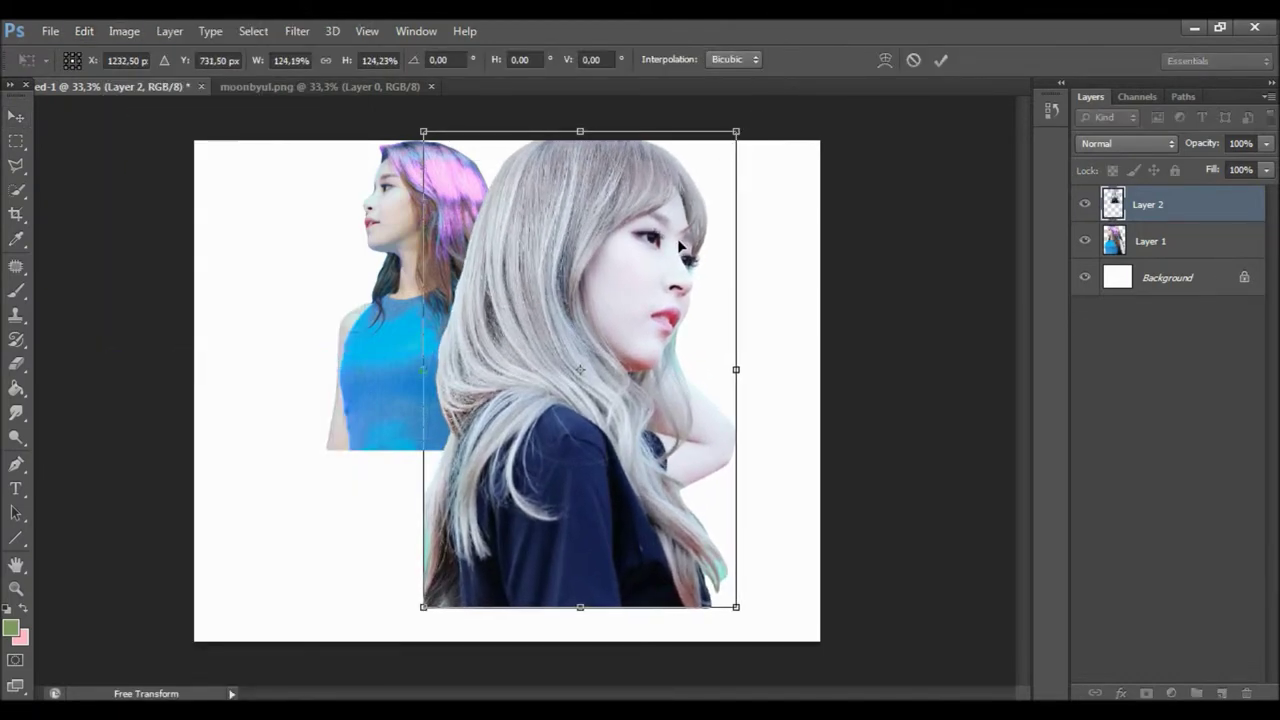
left_click_drag(680, 245, 645, 235)
left_click_drag(697, 137, 736, 100)
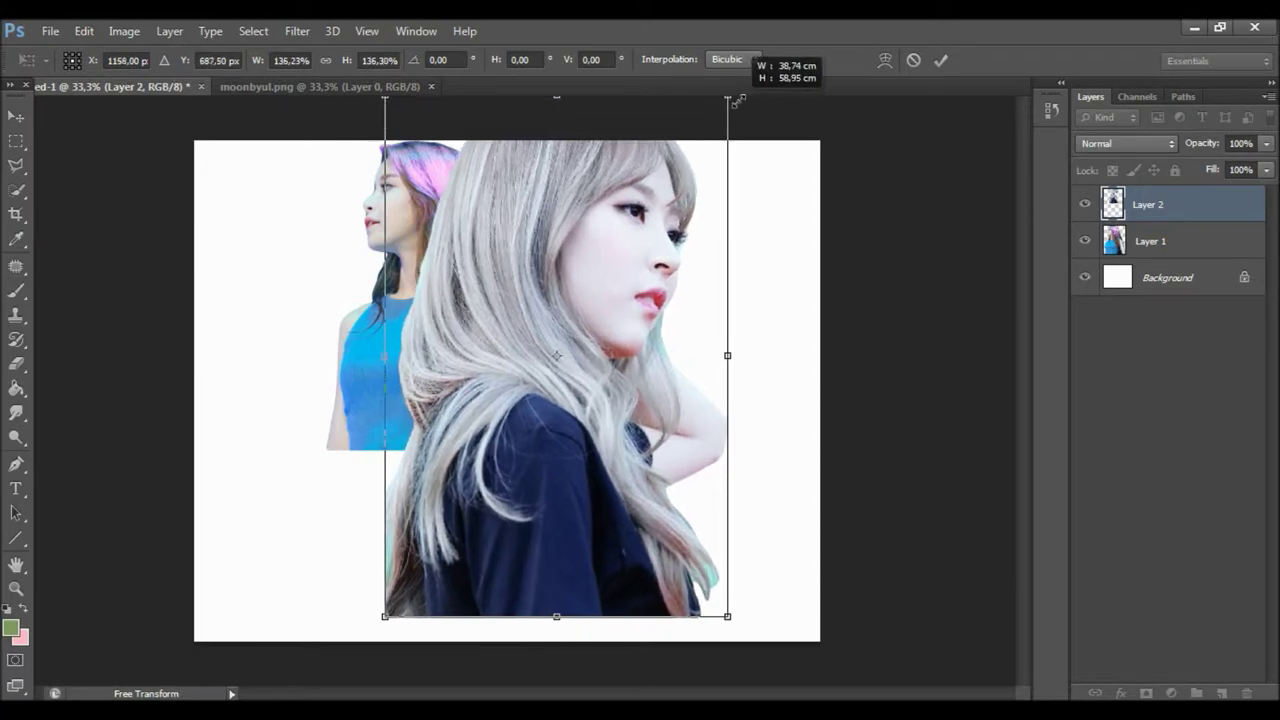
left_click_drag(694, 151, 683, 182)
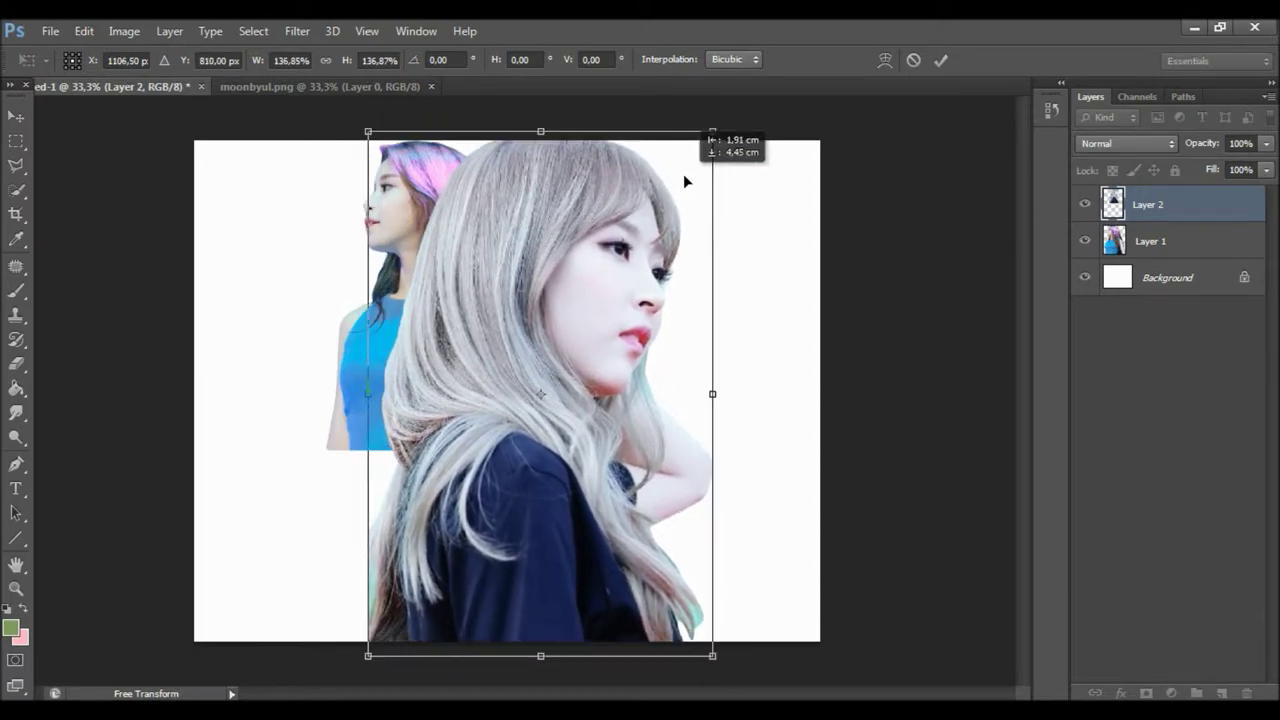
key("Return")
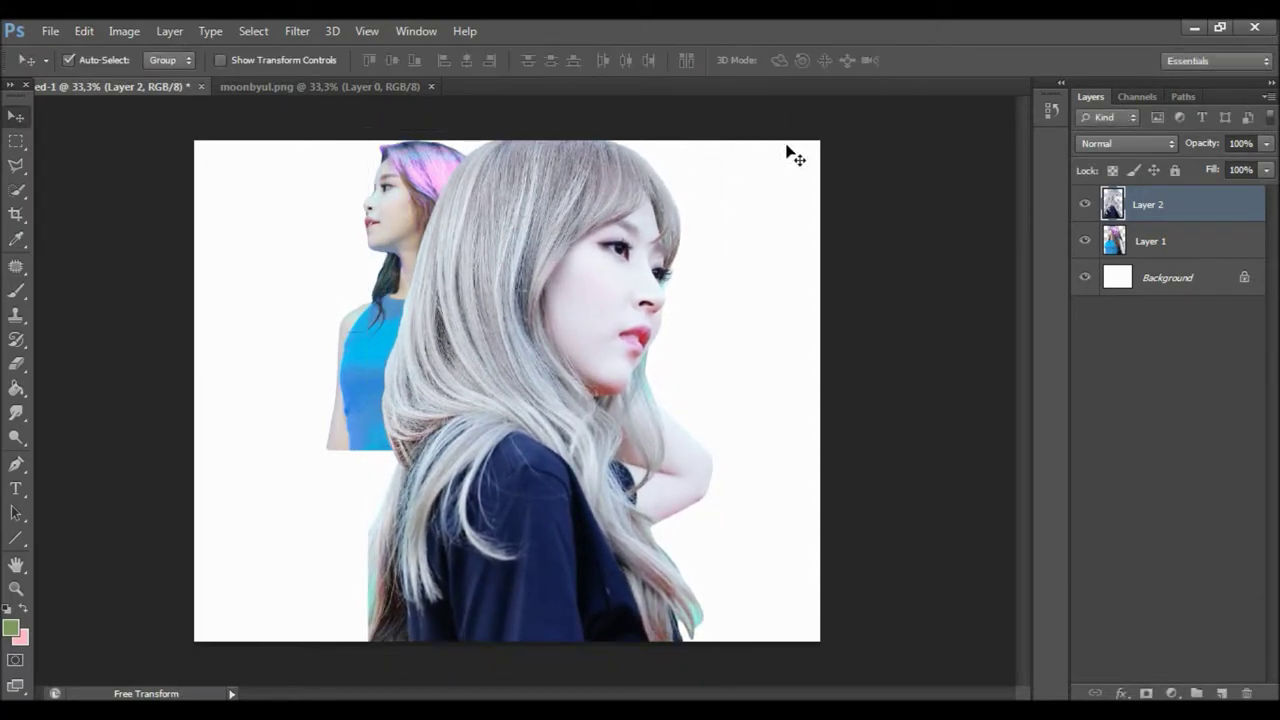
left_click(405, 288)
left_click_drag(405, 288, 382, 285)
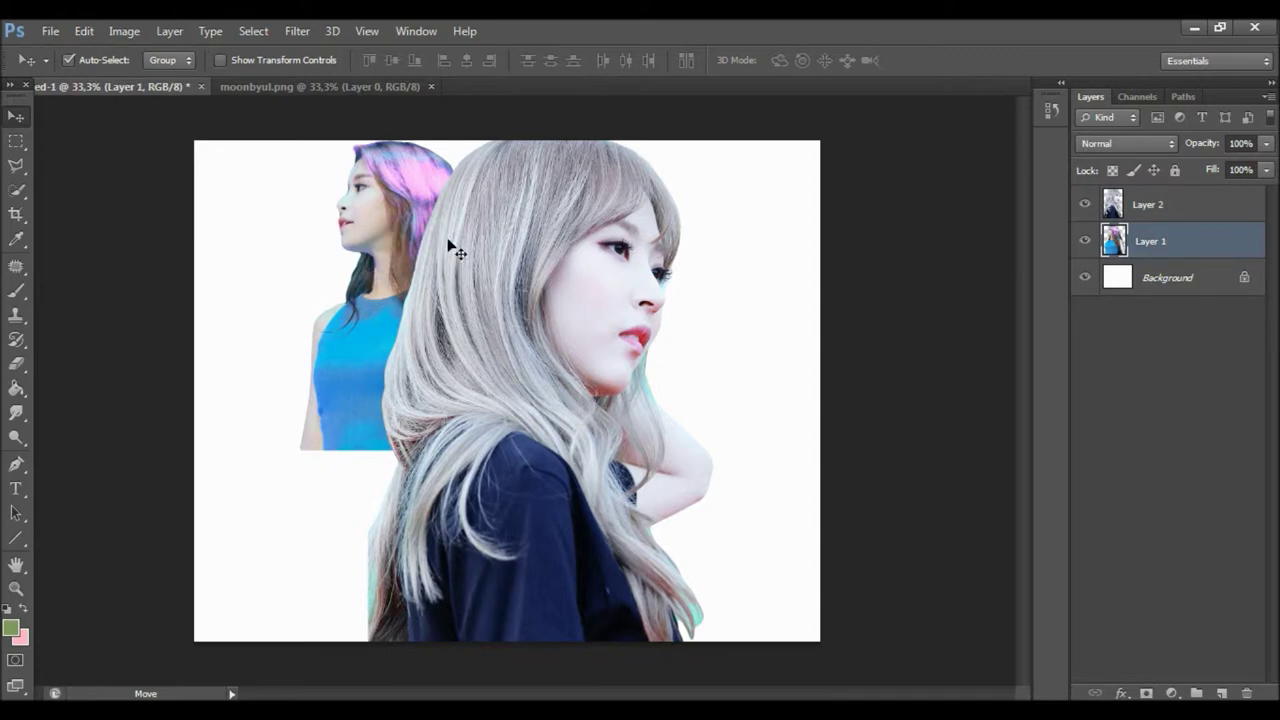
Step: Open window5 and drag the rose-window image into the poster
left_click(50, 31)
left_click(62, 70)
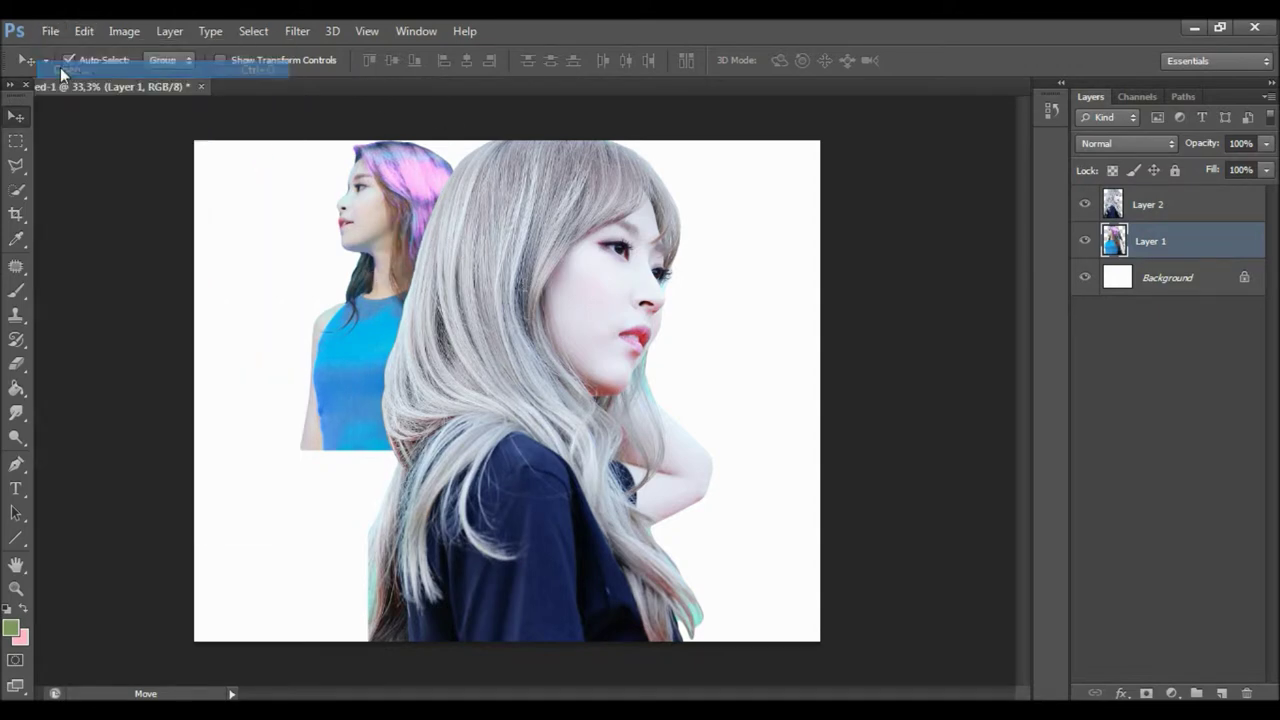
double_click(985, 140)
mouse_move(717, 240)
left_mouse_down()
mouse_move(176, 106)
mouse_move(581, 253)
mouse_move(795, 162)
left_mouse_up()
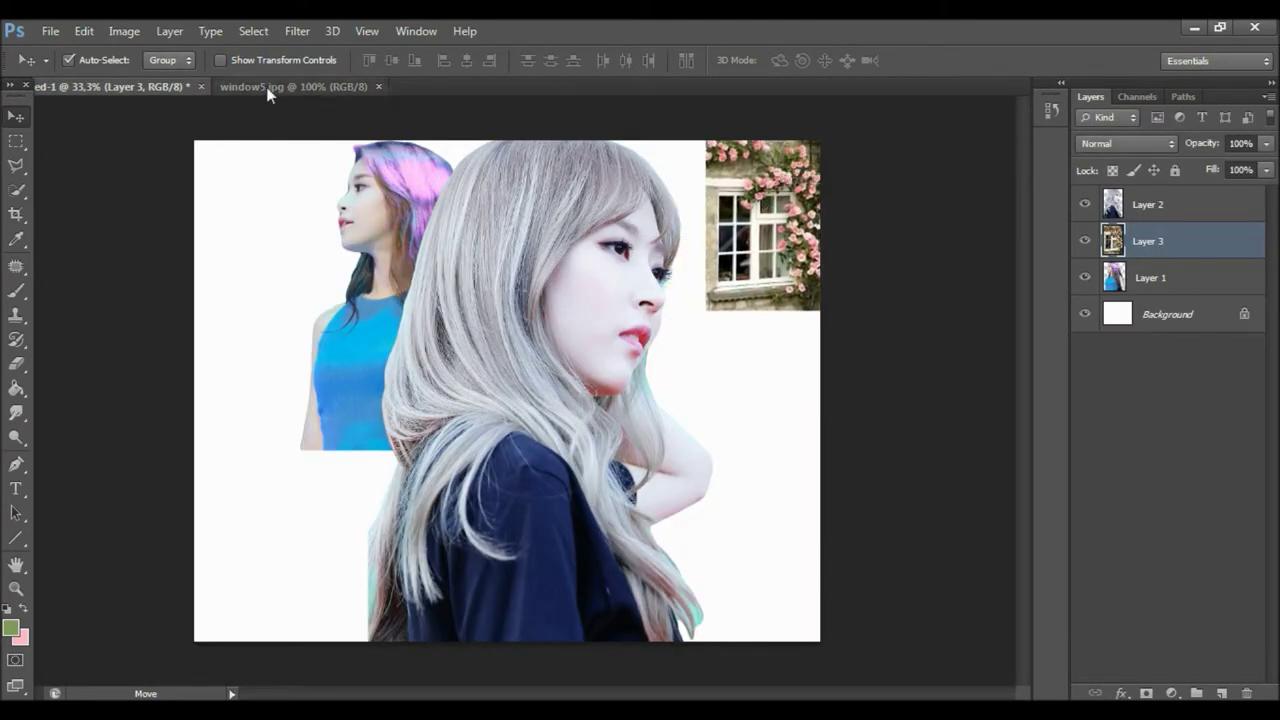
Step: Free Transform the rose window larger at the upper right
left_click(97, 29)
left_click(160, 362)
left_click_drag(707, 310, 541, 414)
left_click(942, 61)
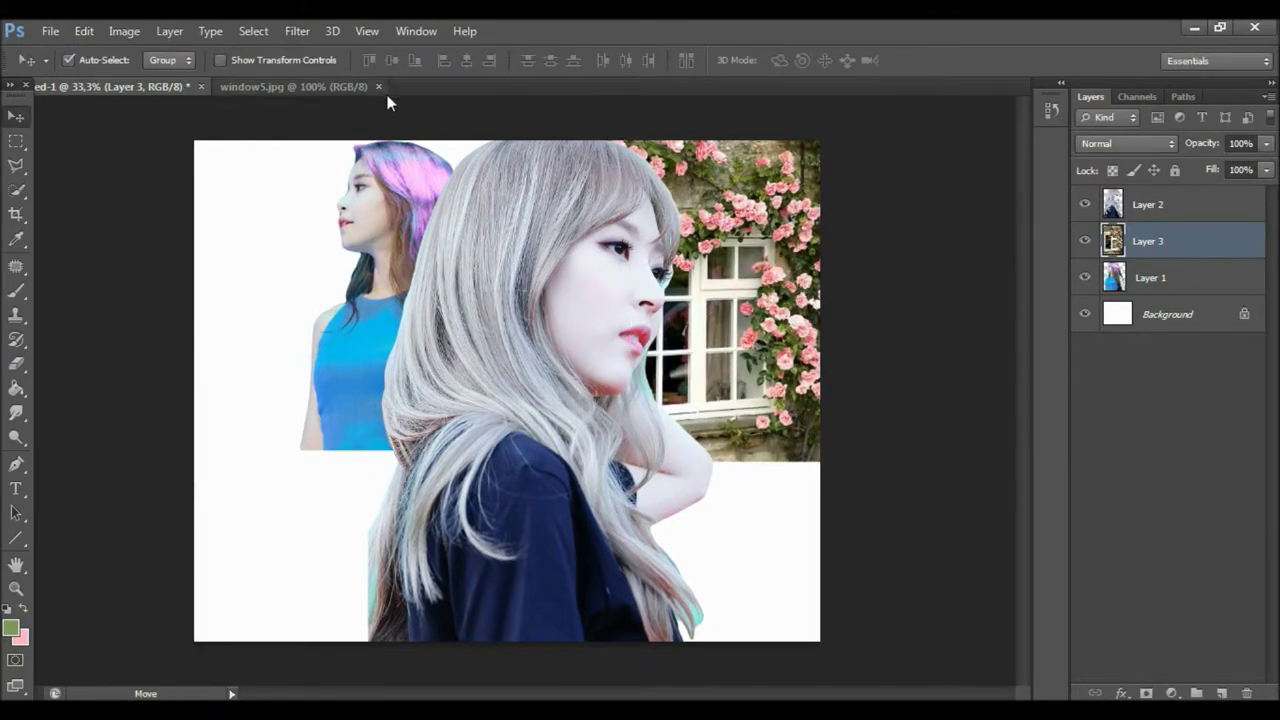
Step: Open flowers3 and place the yellow-flower wall in the lower left
left_click(50, 31)
left_click(60, 70)
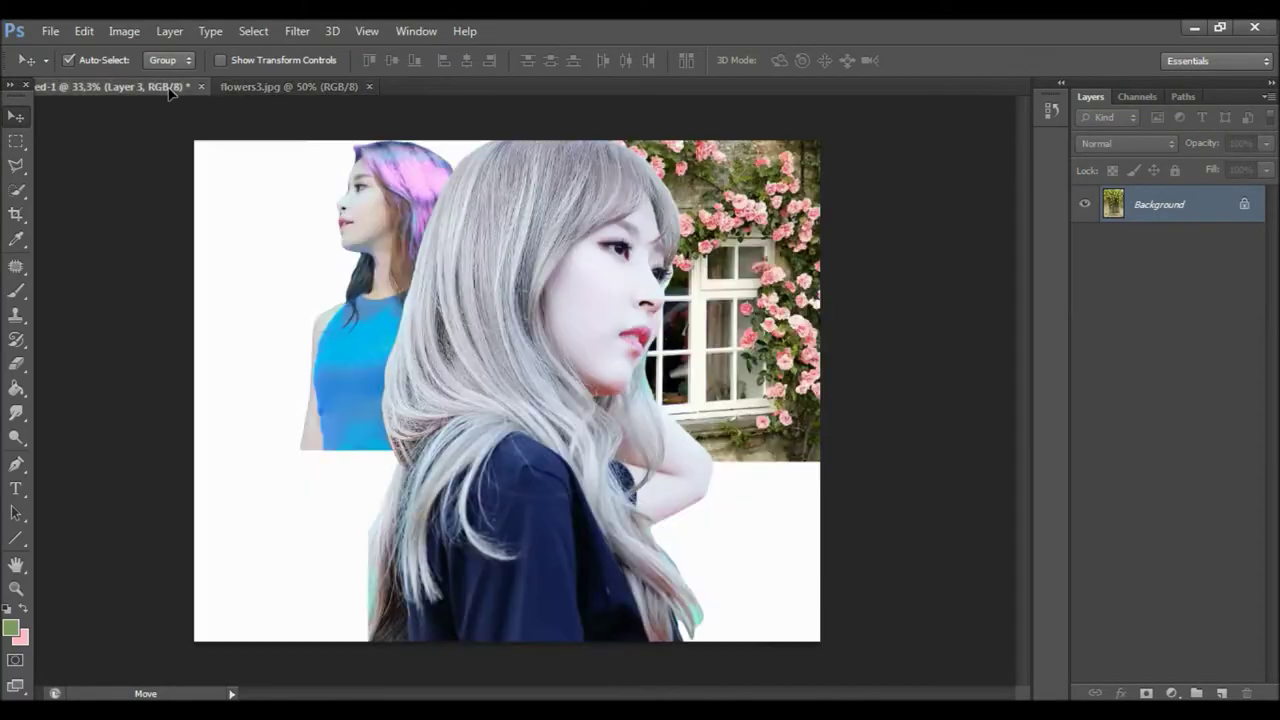
left_click_drag(321, 335, 289, 396)
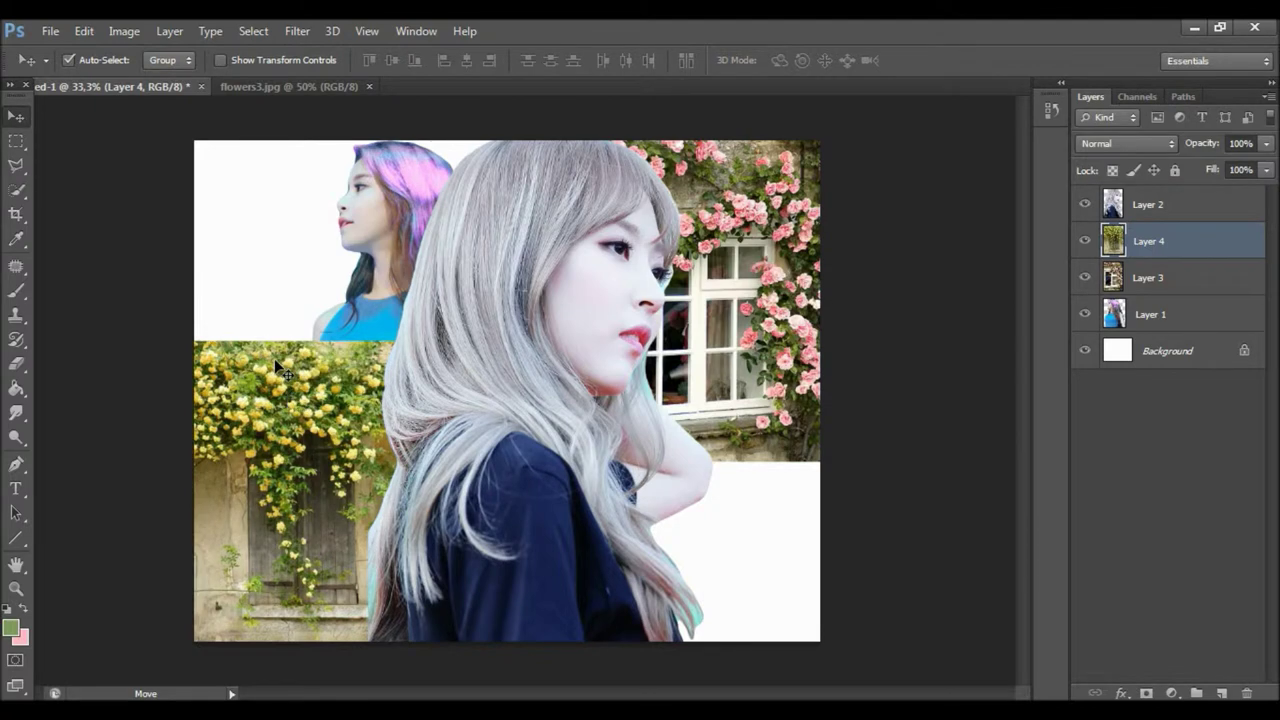
Step: Softly erase the yellow flowers' top edge at 33% eraser opacity and close flowers3.jpg
left_click(16, 360)
mouse_move(214, 286)
left_mouse_down()
mouse_move(272, 293)
mouse_move(257, 277)
mouse_move(385, 293)
left_mouse_up()
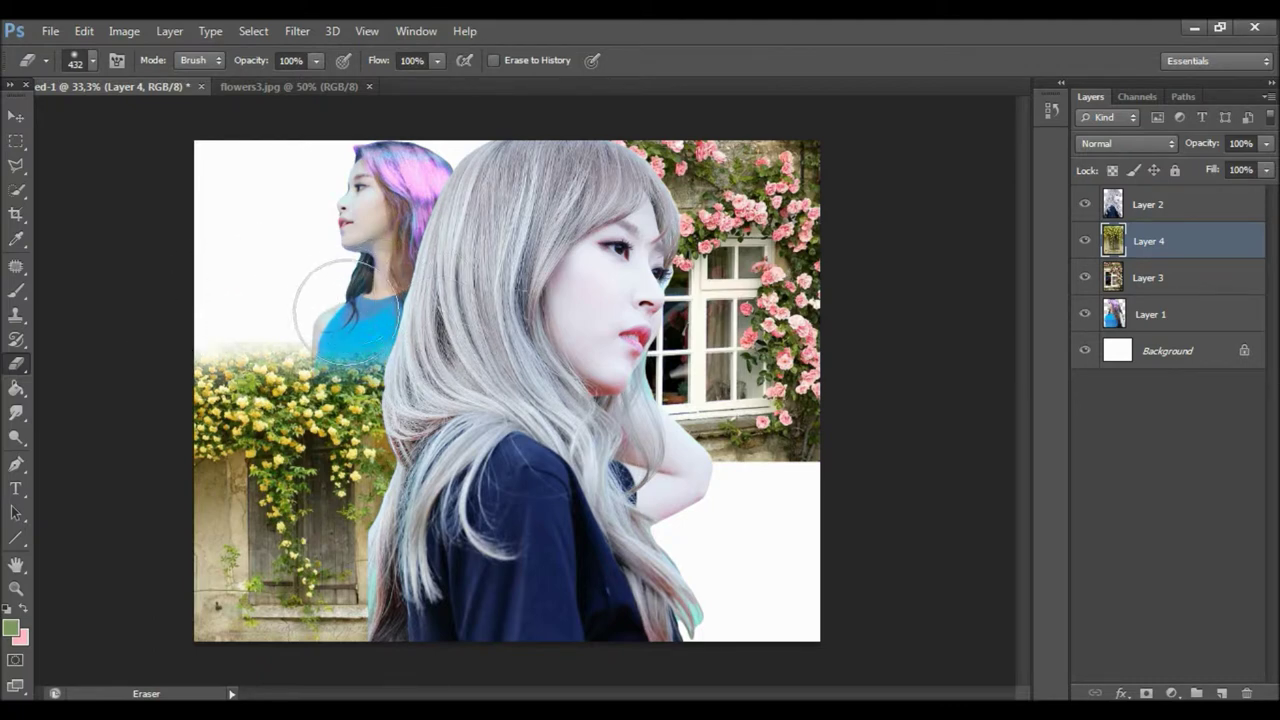
left_click(318, 328)
left_click_drag(228, 322, 250, 334)
left_click(369, 87)
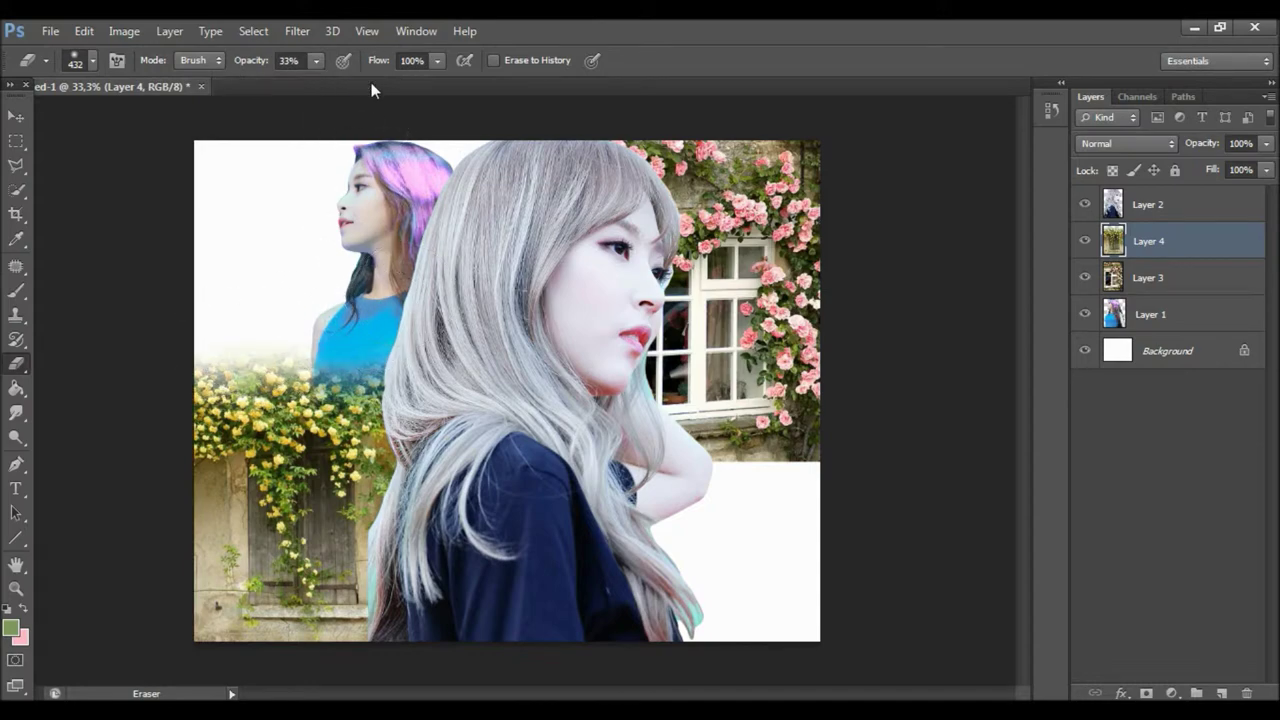
left_click(50, 31)
left_click(62, 66)
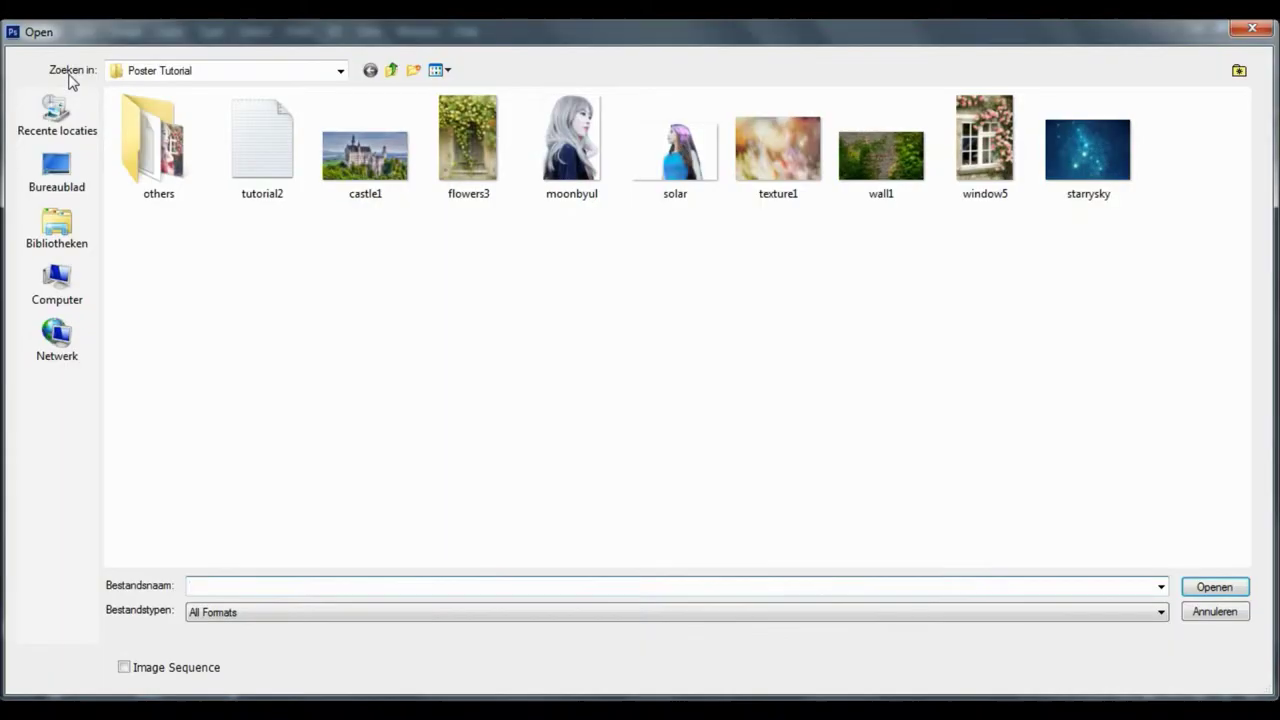
Step: Add castle1 just above Background, behind the women at upper left, then close castle1.jpg
double_click(330, 150)
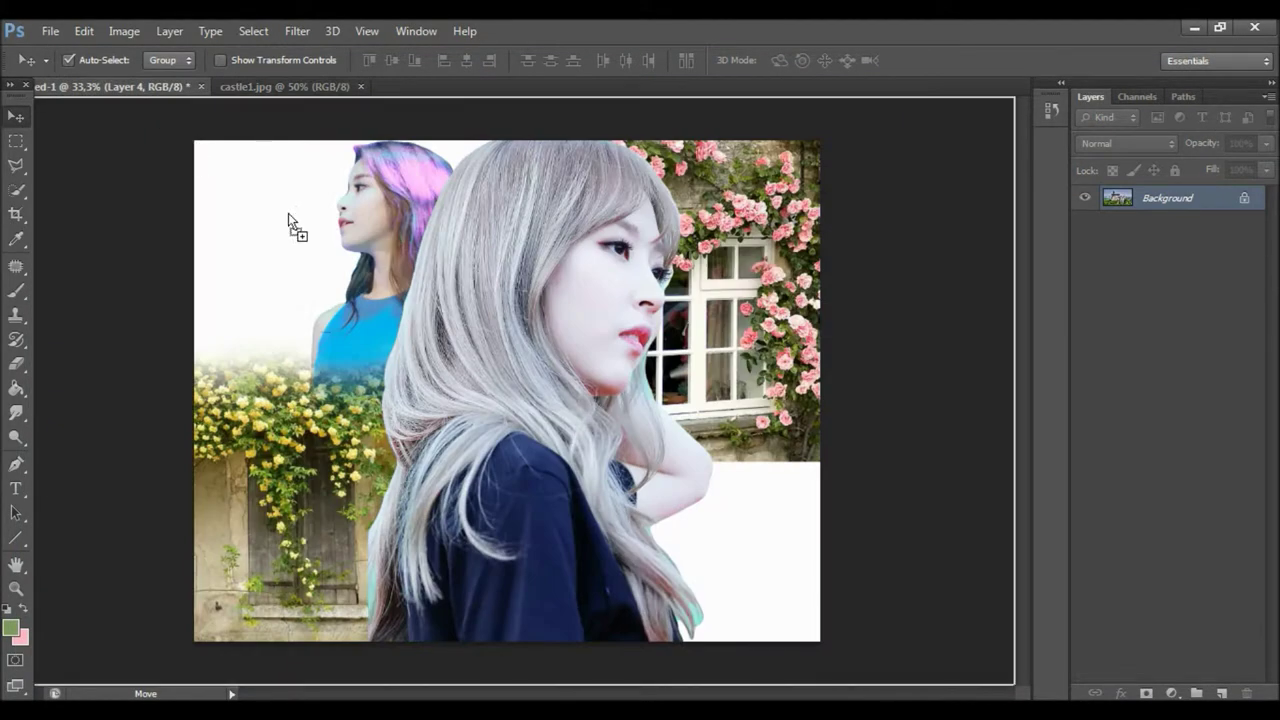
left_click_drag(145, 93, 291, 223)
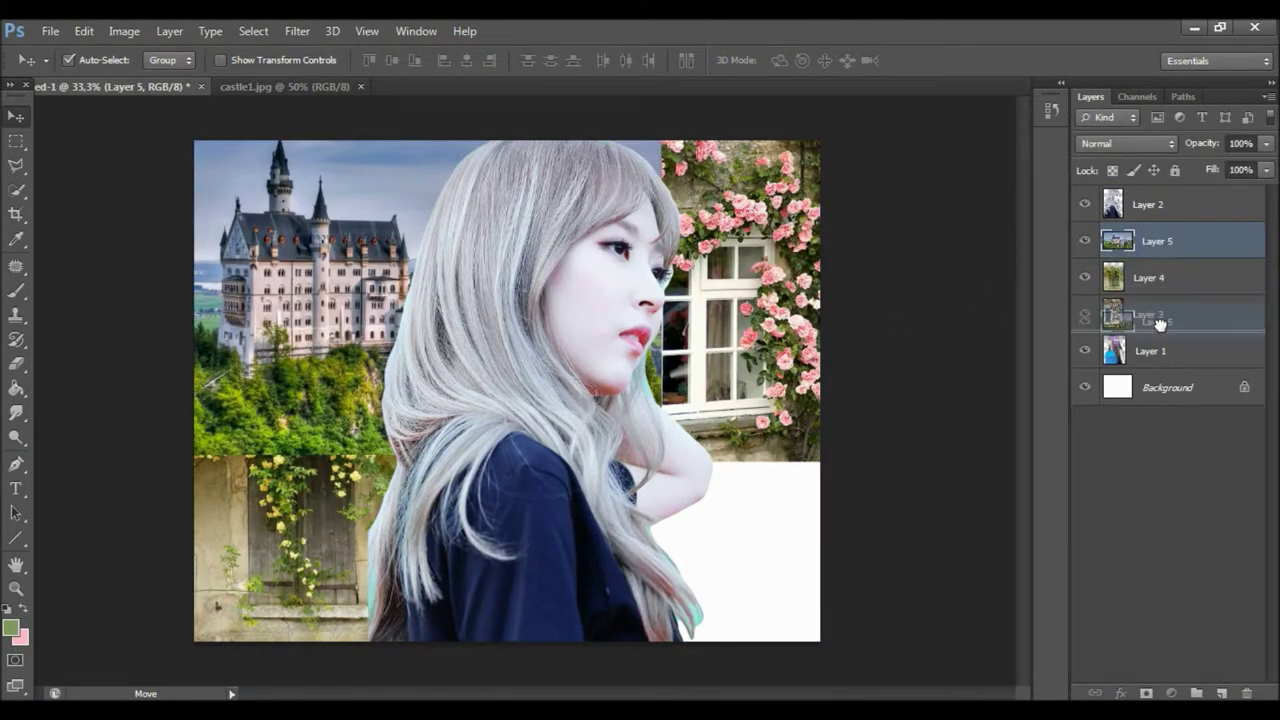
left_click_drag(1165, 250, 1165, 366)
mouse_move(267, 277)
left_mouse_down()
mouse_move(296, 250)
mouse_move(290, 238)
left_mouse_up()
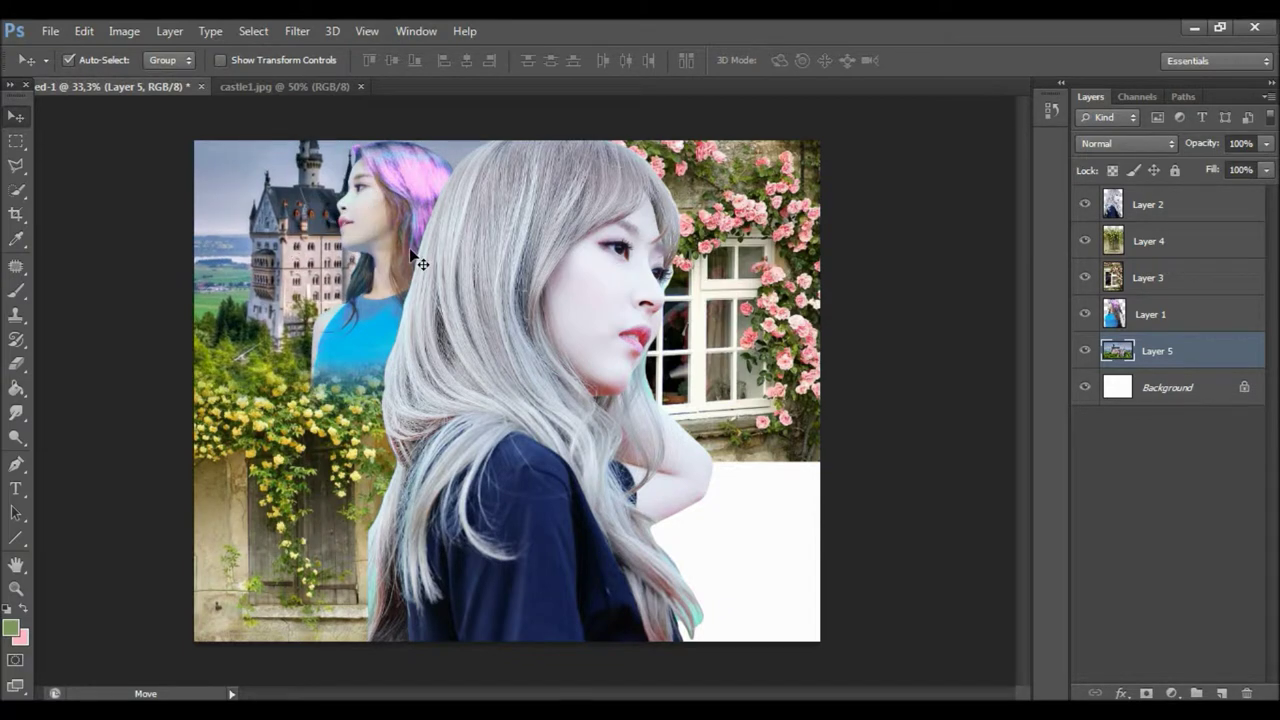
left_click(361, 87)
Step: Open wall1 and place the ivy-covered stone wall in the lower right
left_click(49, 31)
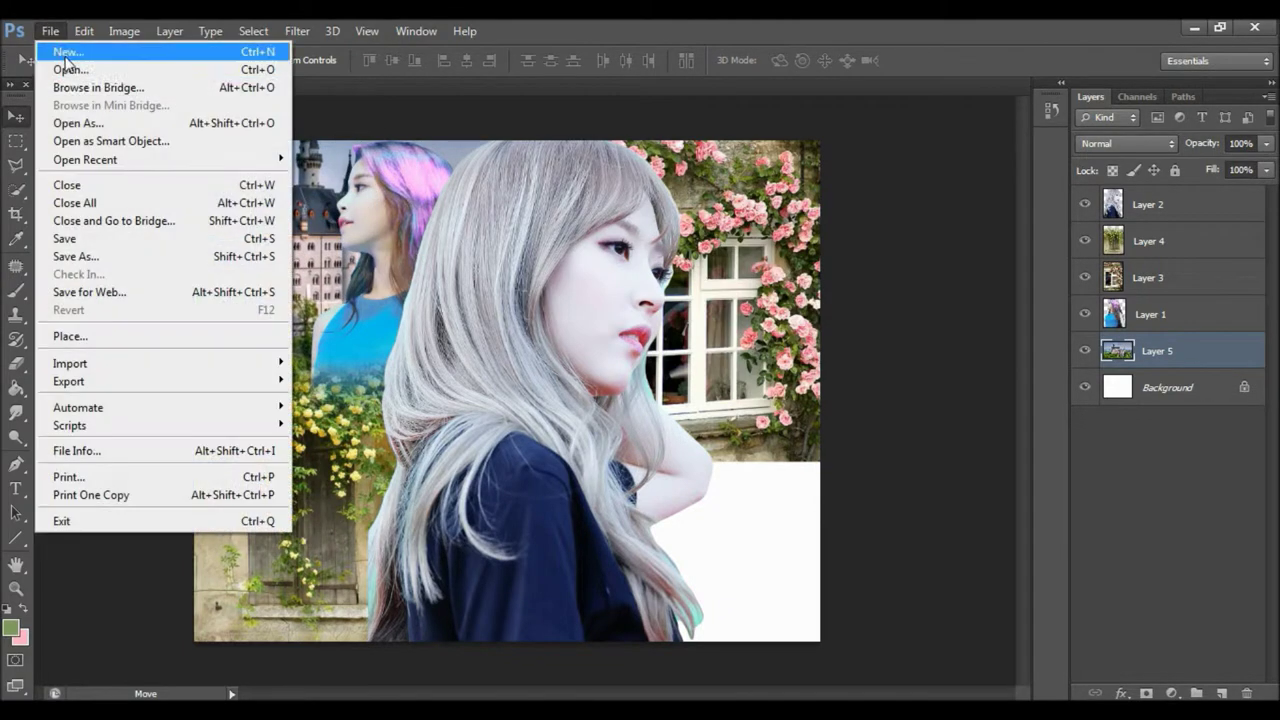
left_click(72, 70)
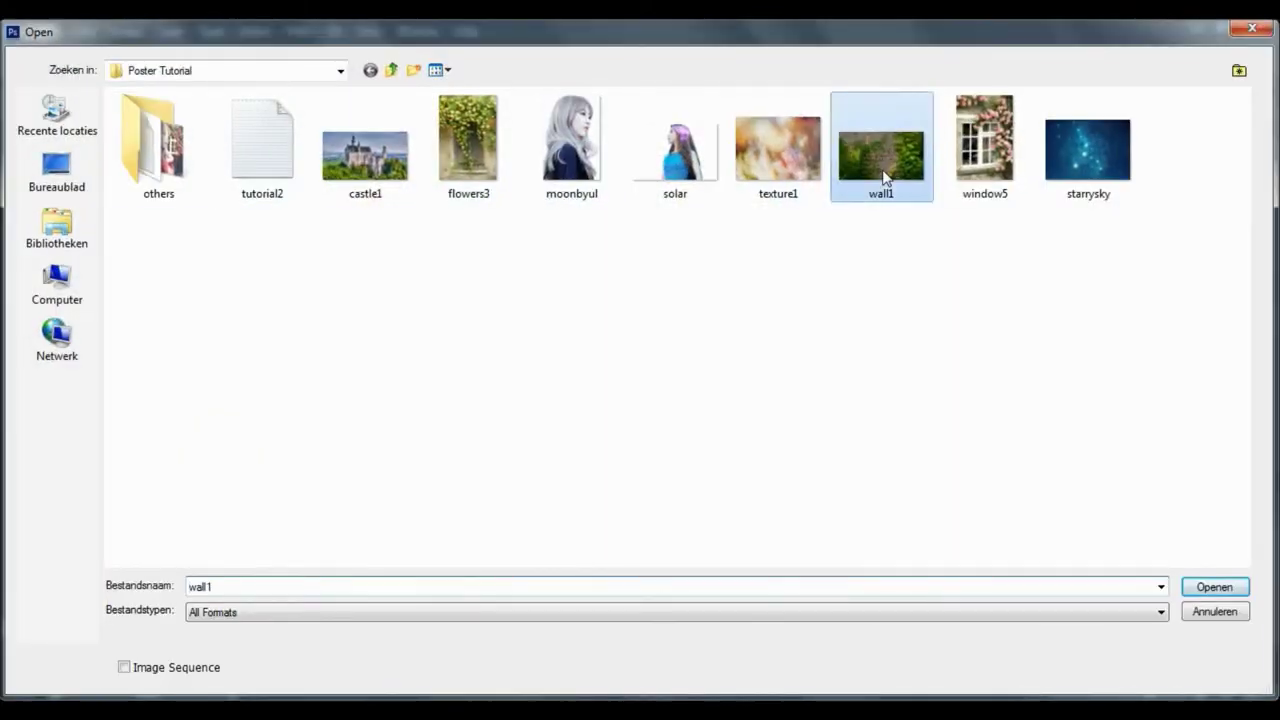
double_click(880, 145)
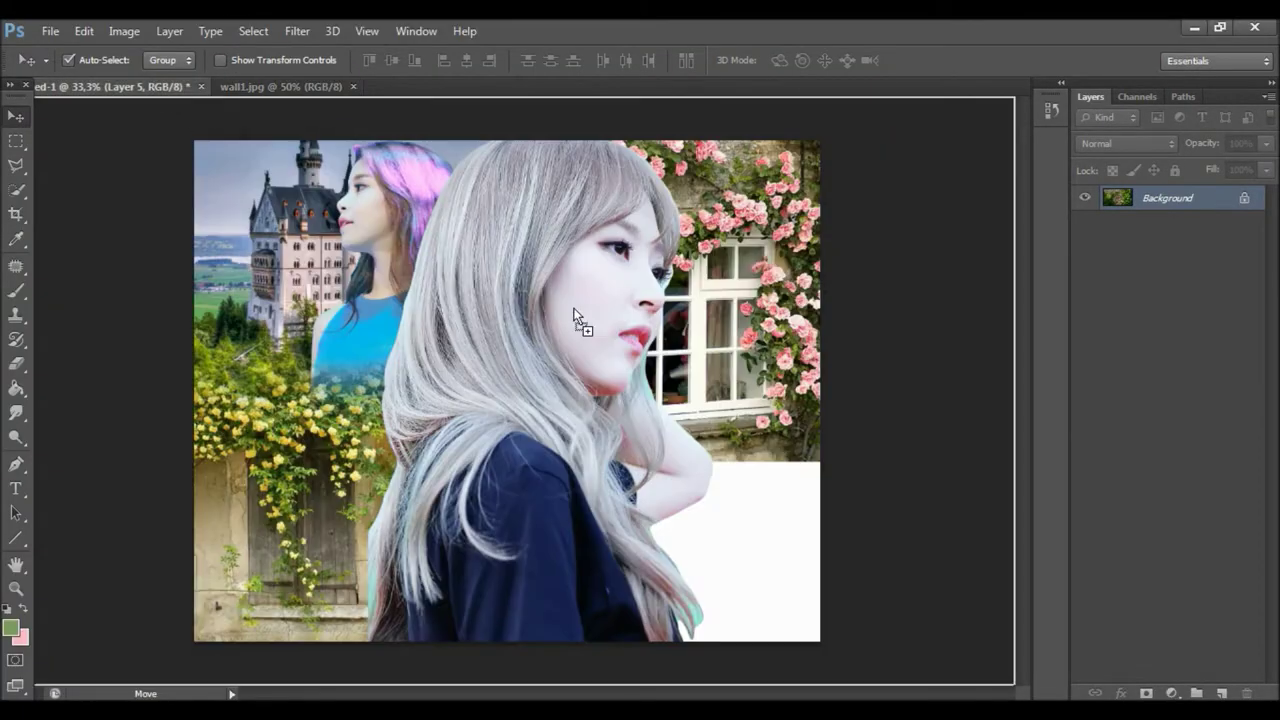
left_click_drag(152, 86, 690, 435)
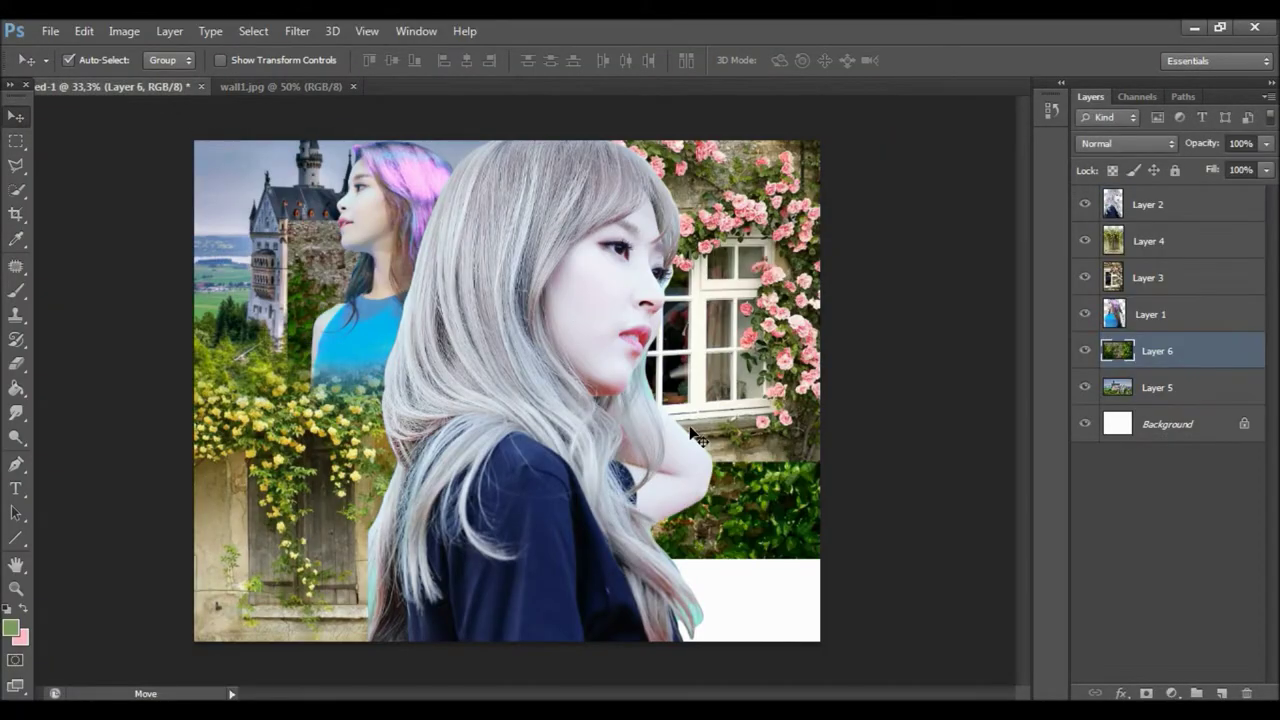
mouse_move(770, 513)
left_mouse_down()
mouse_move(1005, 684)
mouse_move(978, 684)
left_mouse_up()
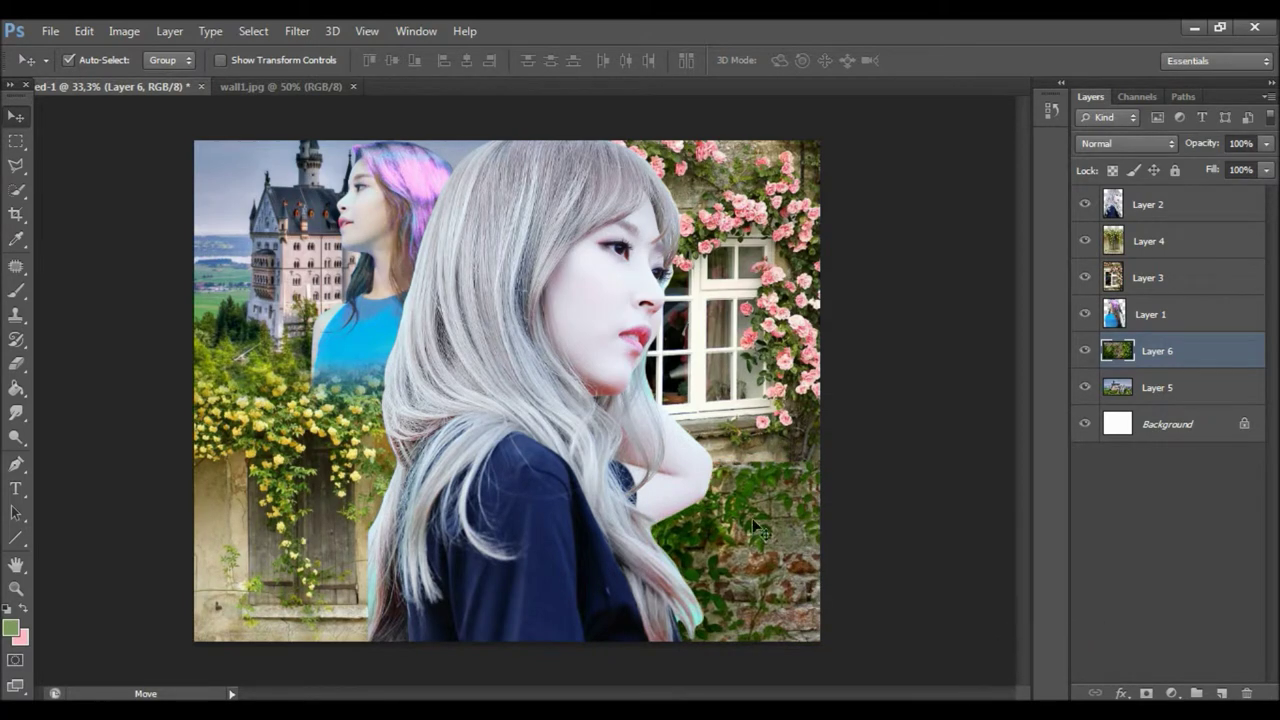
mouse_move(750, 539)
left_mouse_down()
mouse_move(732, 533)
mouse_move(756, 533)
left_mouse_up()
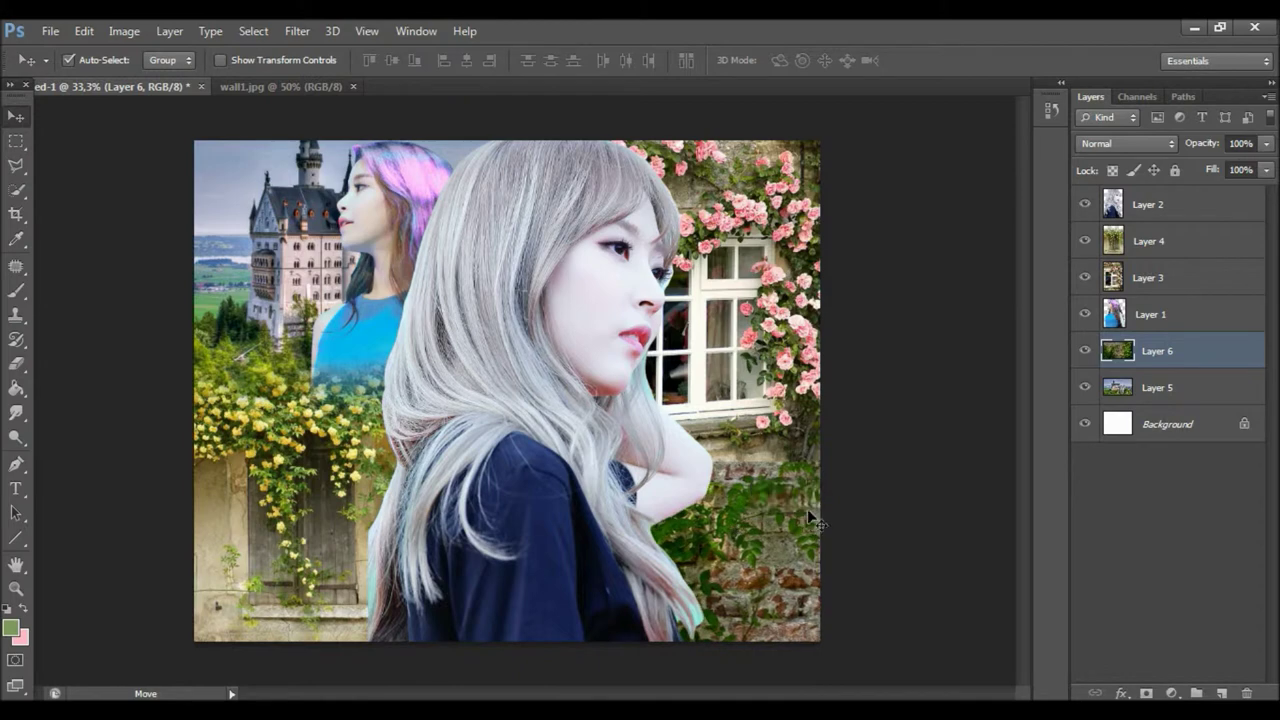
Step: Erase the rose window layer's lower edge to reveal the stone wall
left_click(1144, 292)
left_click(17, 364)
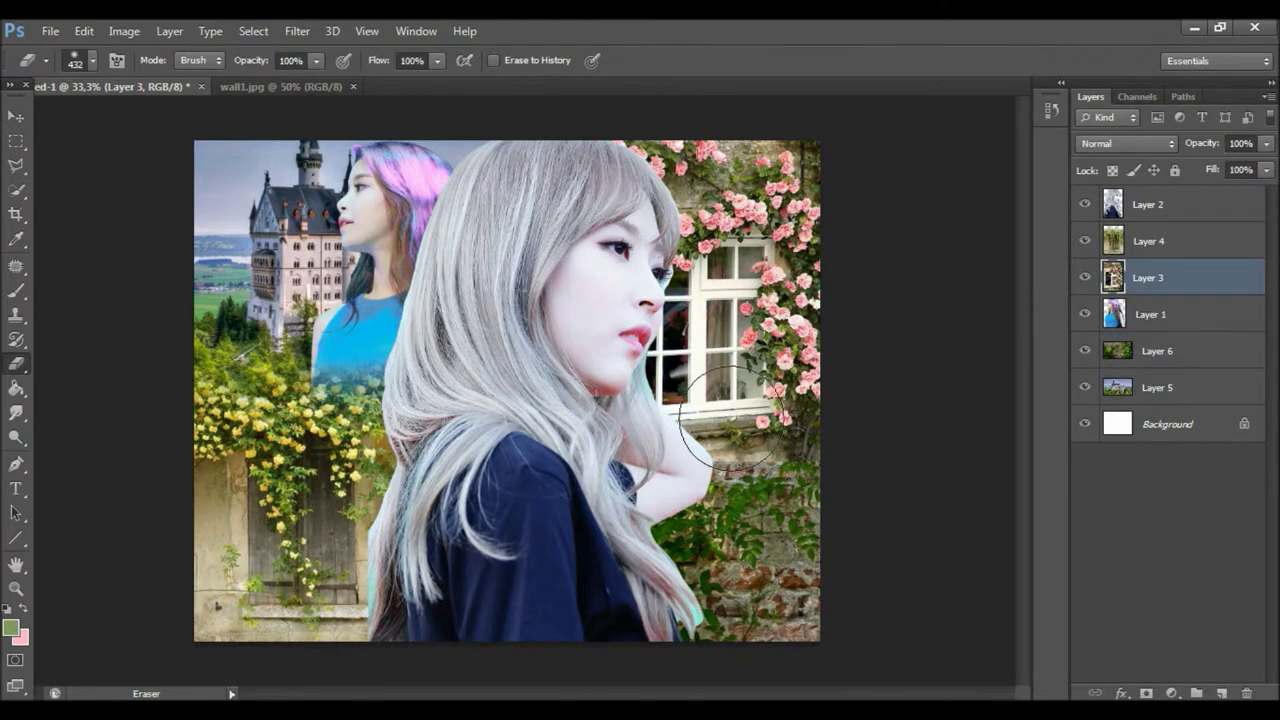
left_click_drag(737, 497, 788, 522)
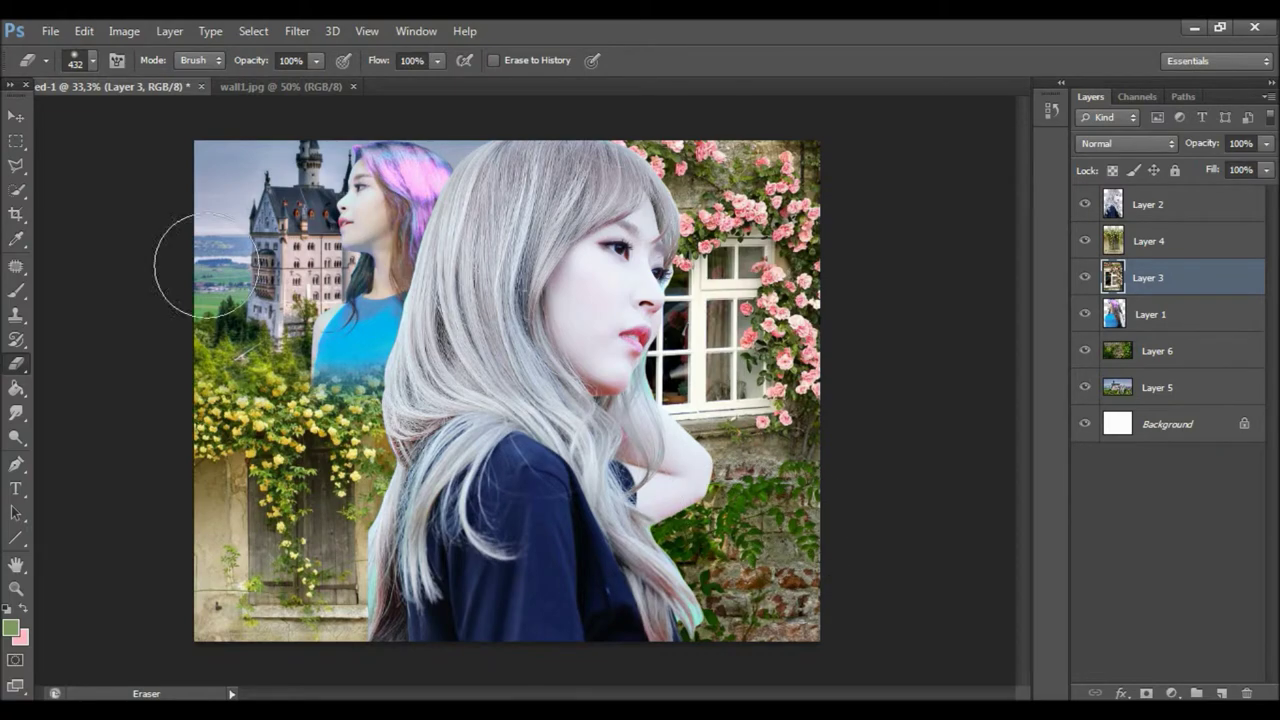
left_click(17, 116)
left_click(53, 31)
left_click(70, 70)
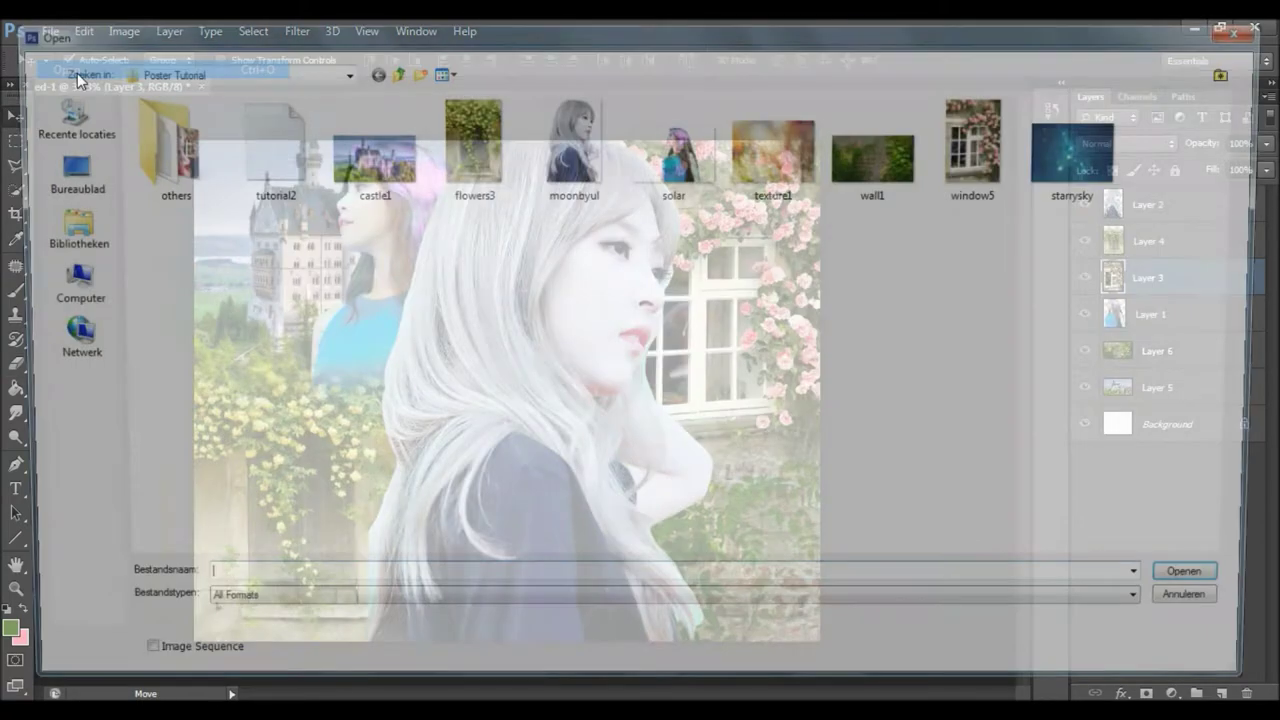
Step: Bring texture1 into the poster as the top layer at the canvas's top-left corner
double_click(771, 145)
left_click_drag(140, 95, 490, 295)
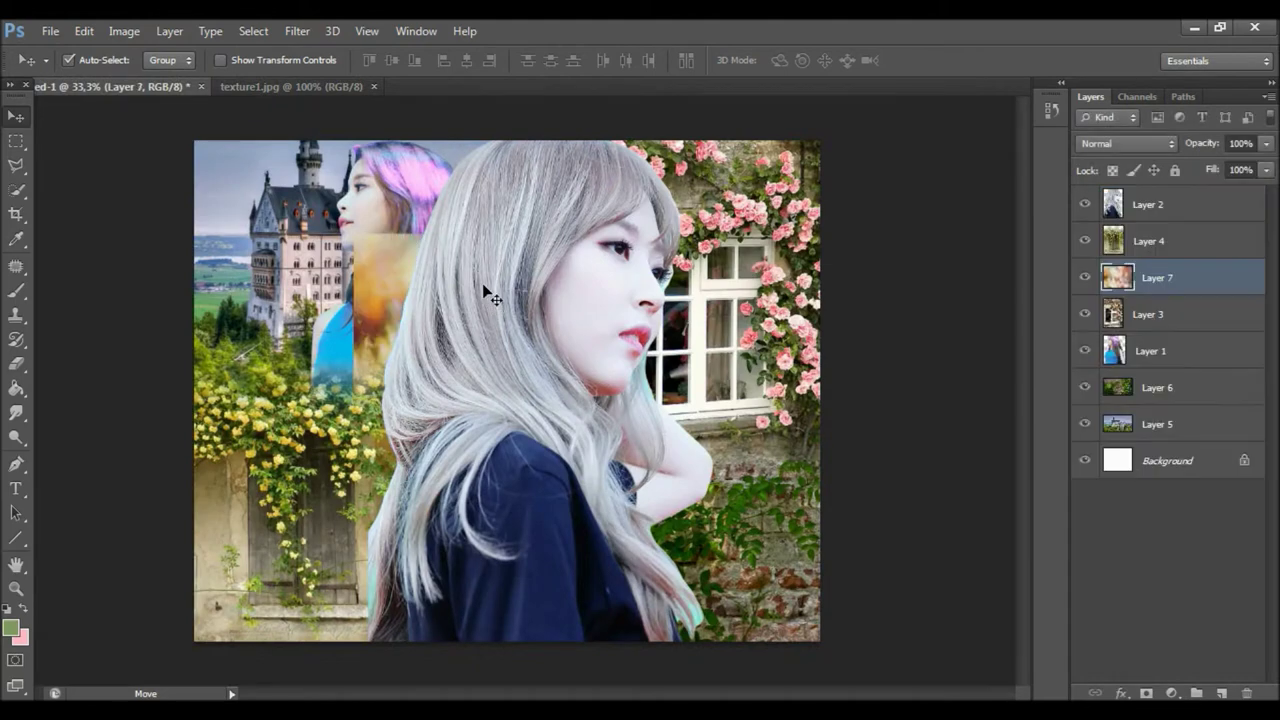
left_click_drag(1150, 277, 1150, 197)
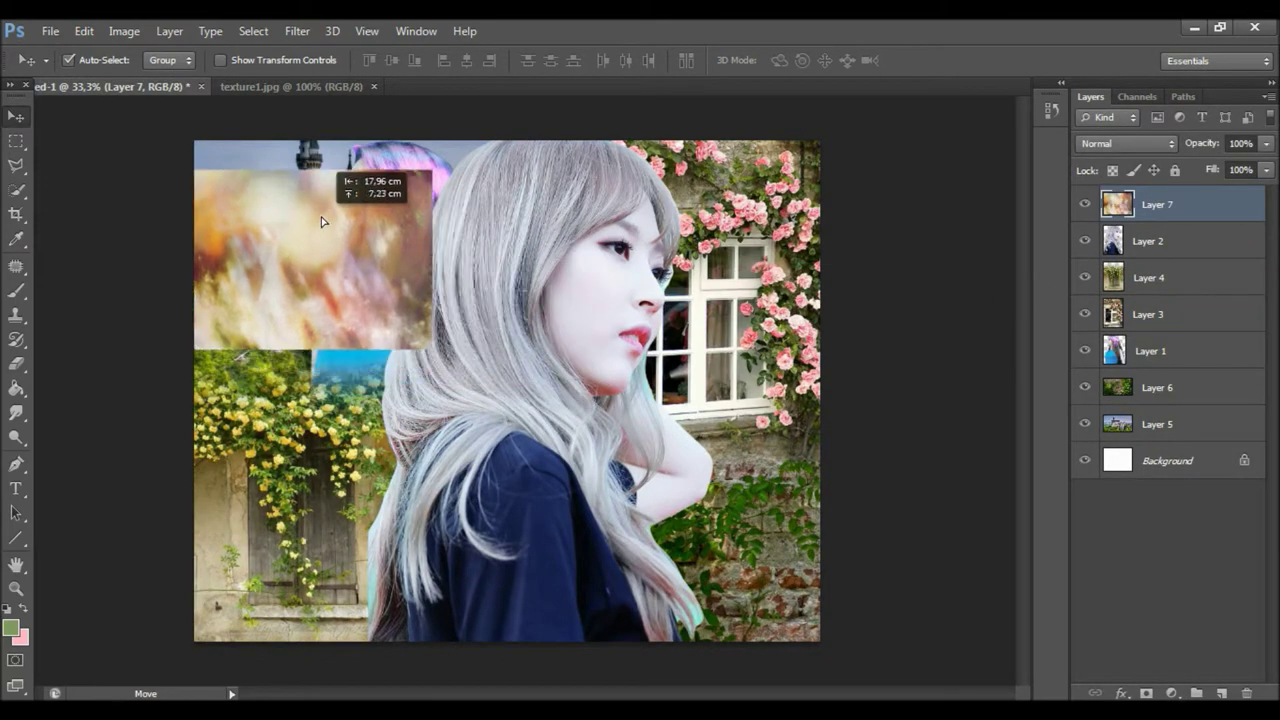
left_click_drag(450, 320, 292, 228)
Step: Stretch the texture to cover the whole canvas and blend it with Lighter Color
left_click(84, 31)
left_click(214, 363)
left_click_drag(432, 320, 819, 641)
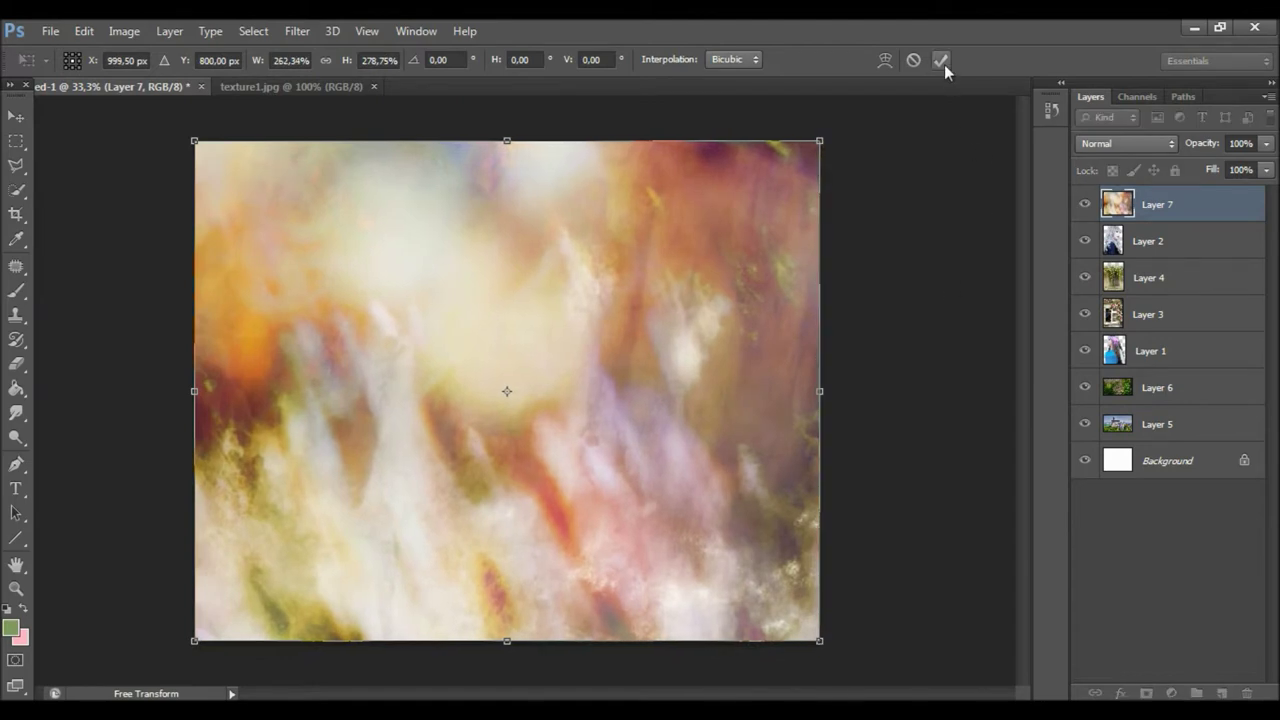
left_click(944, 64)
left_click(1100, 144)
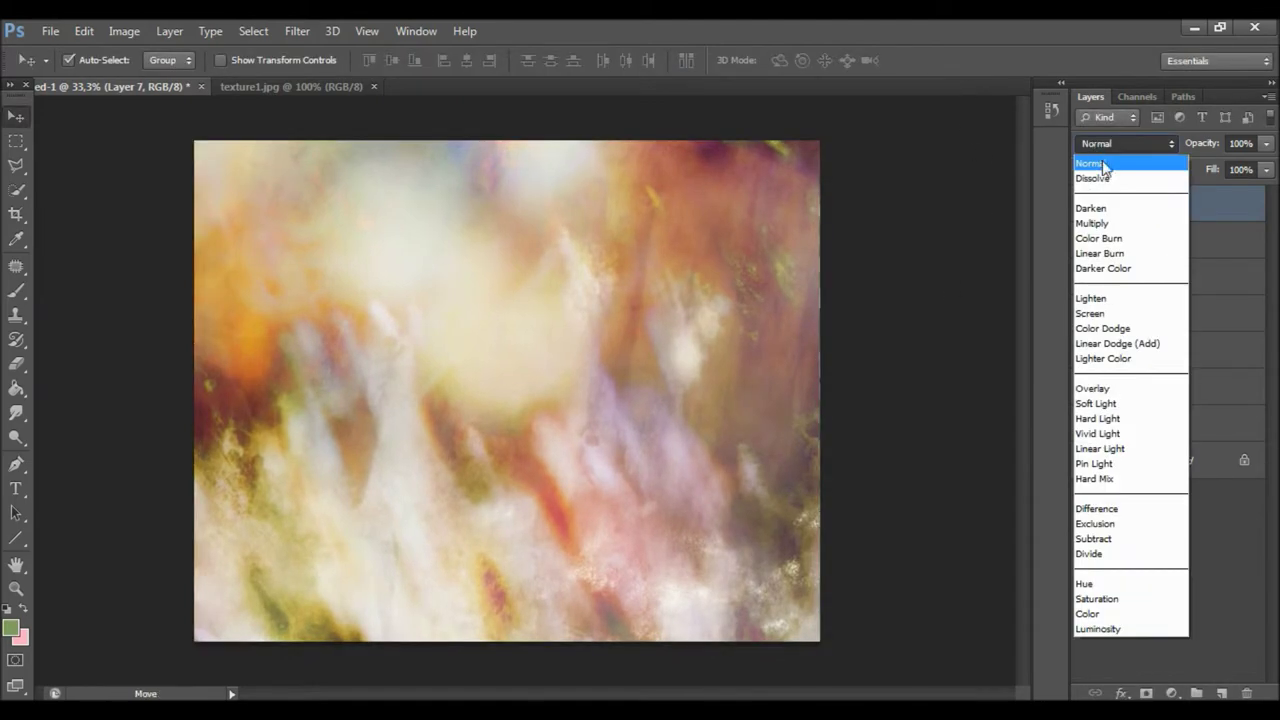
left_click(1116, 360)
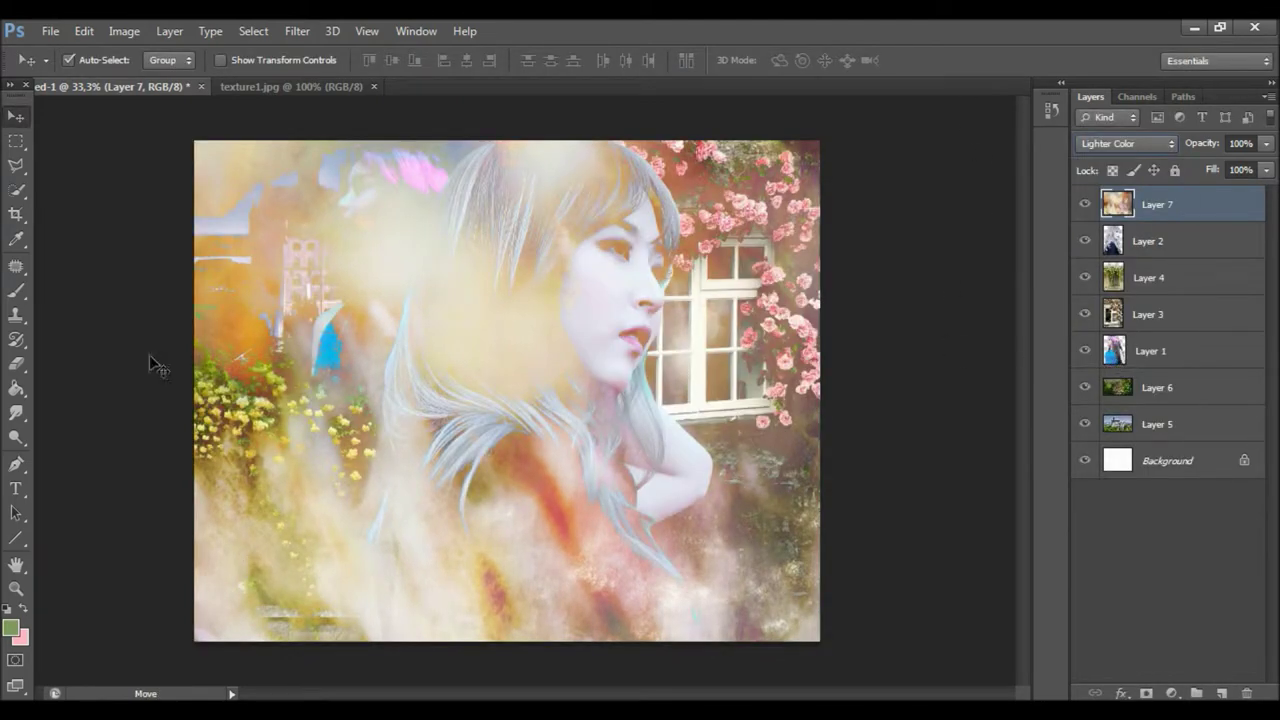
left_click(16, 364)
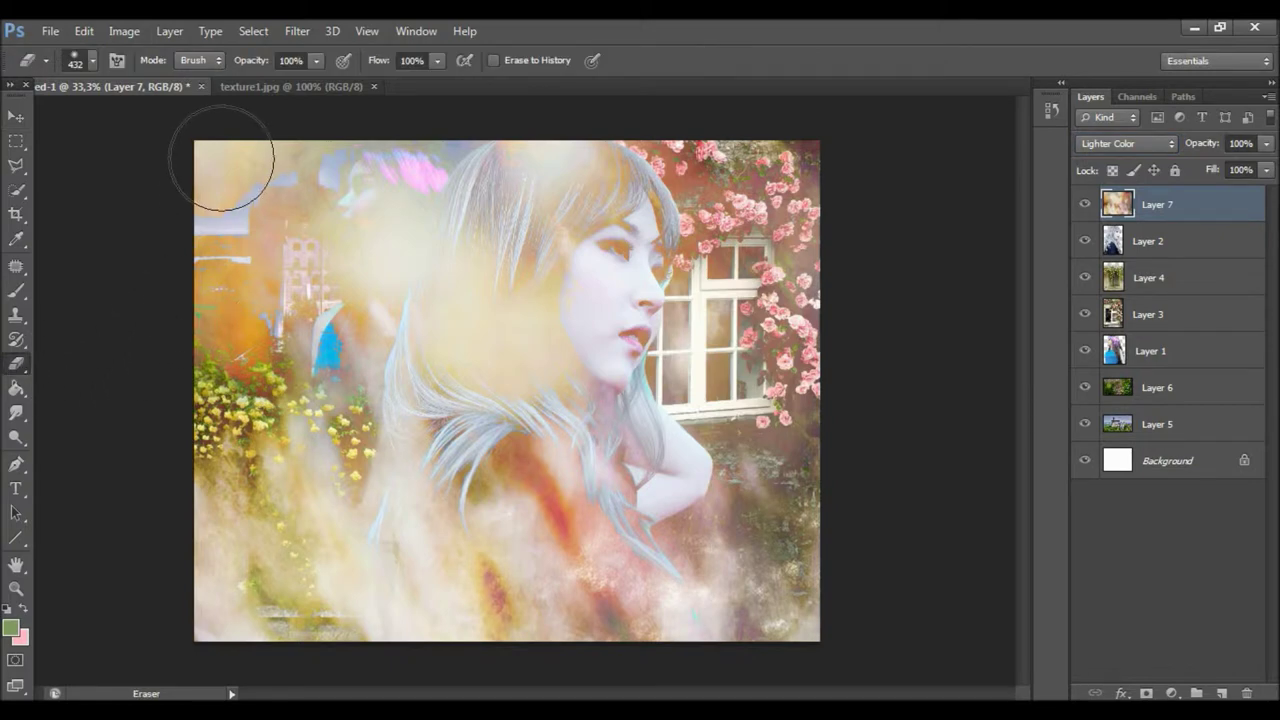
Step: Erase texture haze over the castle, roses and both faces, then close texture1.jpg
mouse_move(229, 163)
left_mouse_down()
mouse_move(457, 177)
mouse_move(851, 171)
mouse_move(245, 245)
mouse_move(377, 334)
mouse_move(457, 297)
mouse_move(595, 278)
mouse_move(670, 350)
mouse_move(720, 290)
mouse_move(790, 250)
mouse_move(779, 340)
mouse_move(814, 337)
left_mouse_up()
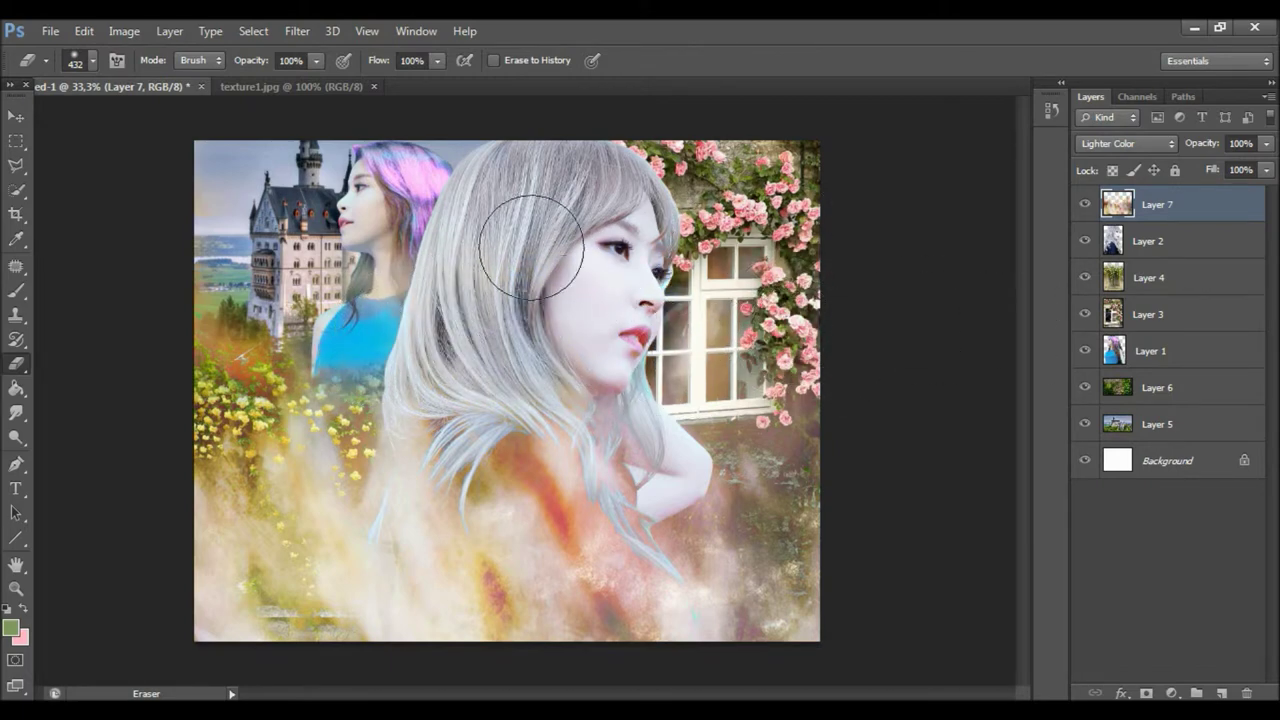
mouse_move(386, 329)
left_mouse_down()
mouse_move(388, 282)
mouse_move(430, 190)
mouse_move(320, 140)
left_mouse_up()
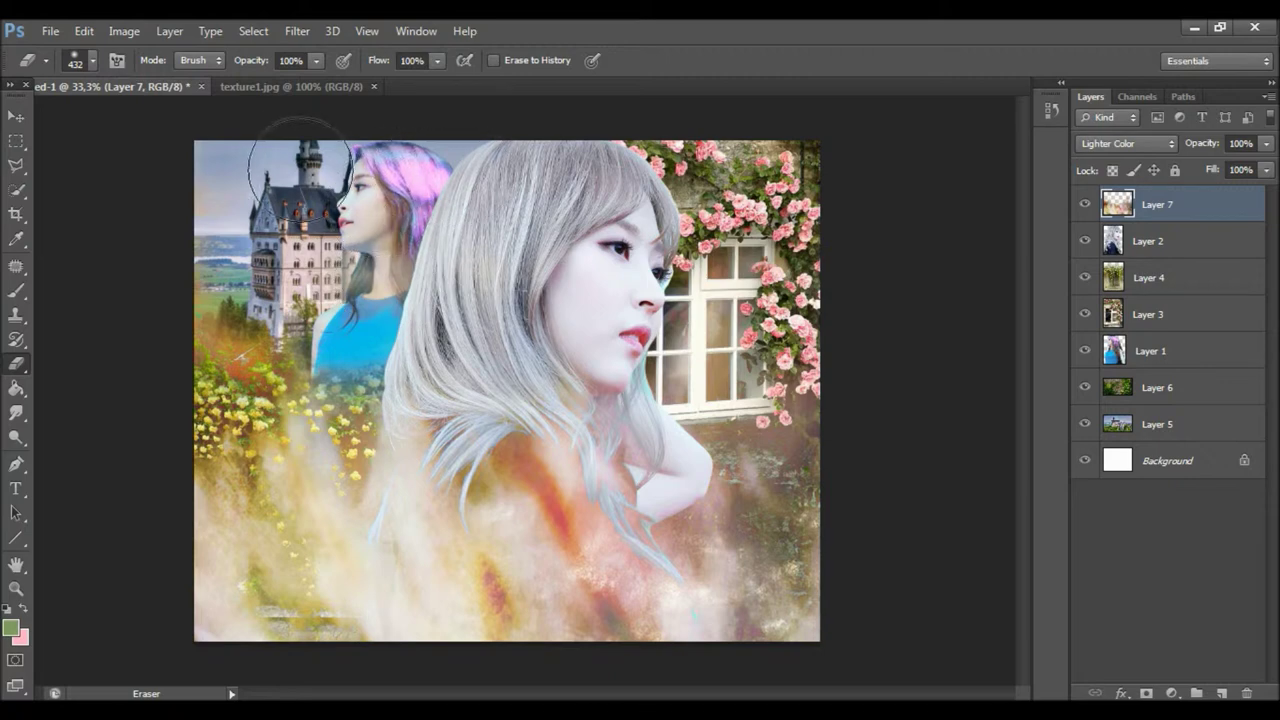
left_click_drag(204, 292, 225, 330)
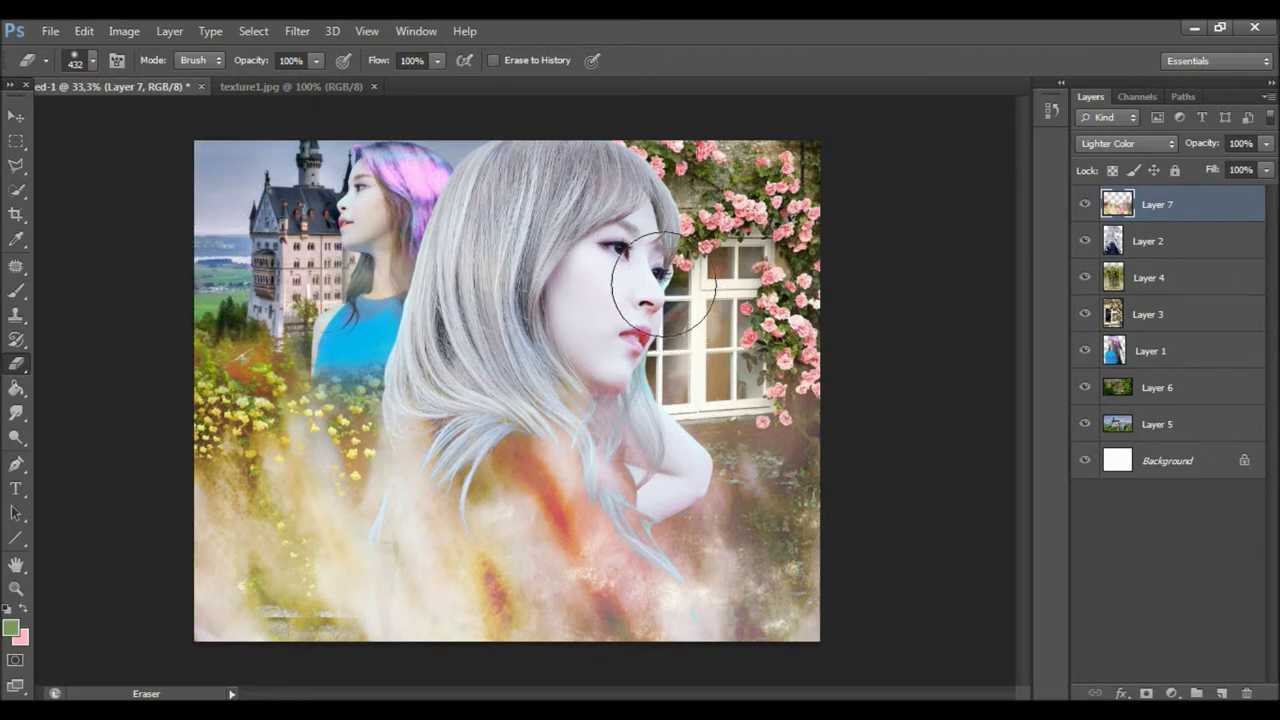
left_click(374, 86)
left_click(18, 118)
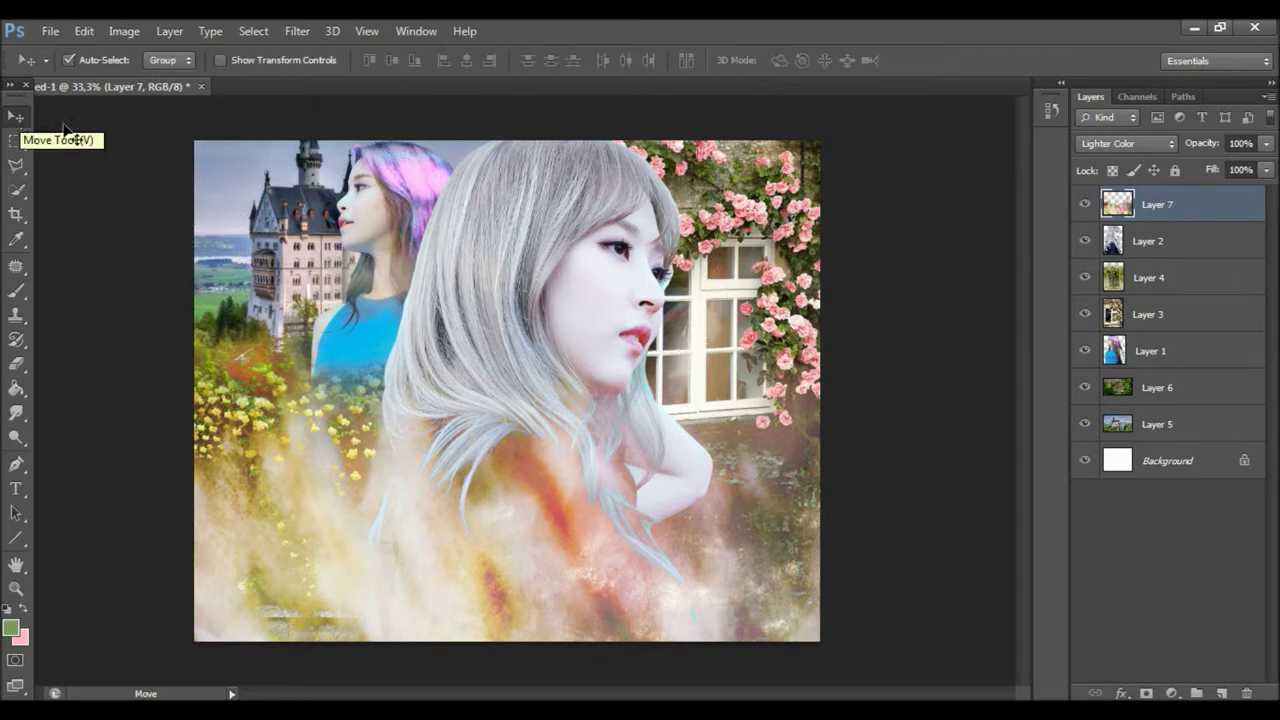
Step: Add a Selective Color adjustment layer with Reds yellow set to +30
left_click(1168, 690)
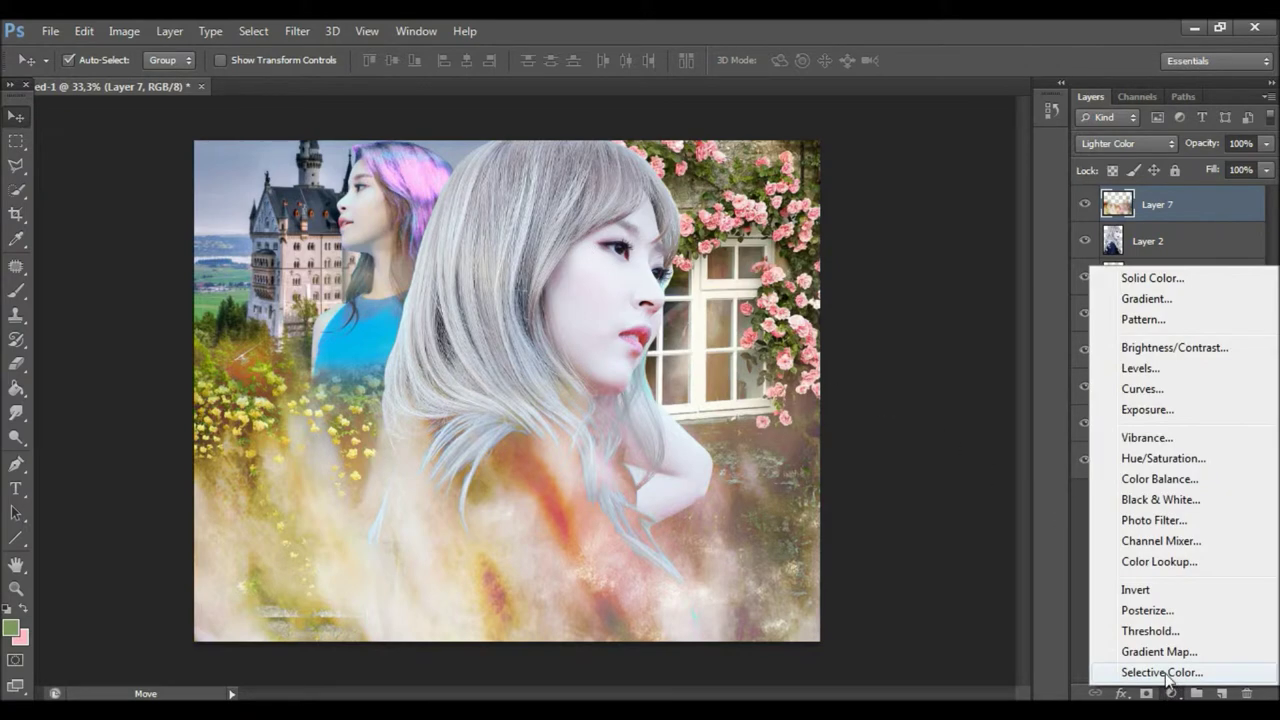
left_click(1162, 672)
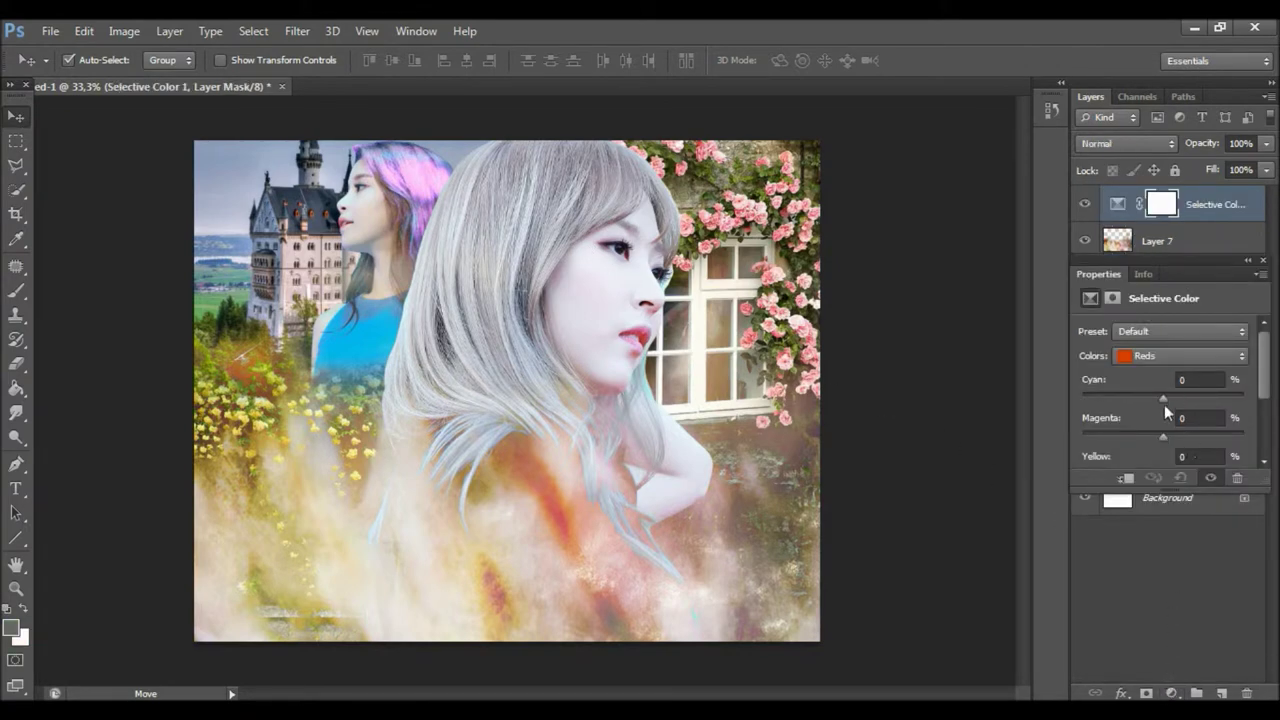
left_click_drag(1162, 438, 1245, 437)
scroll(1200, 420, "down", 2)
left_click(1199, 401)
type("30")
key("Tab")
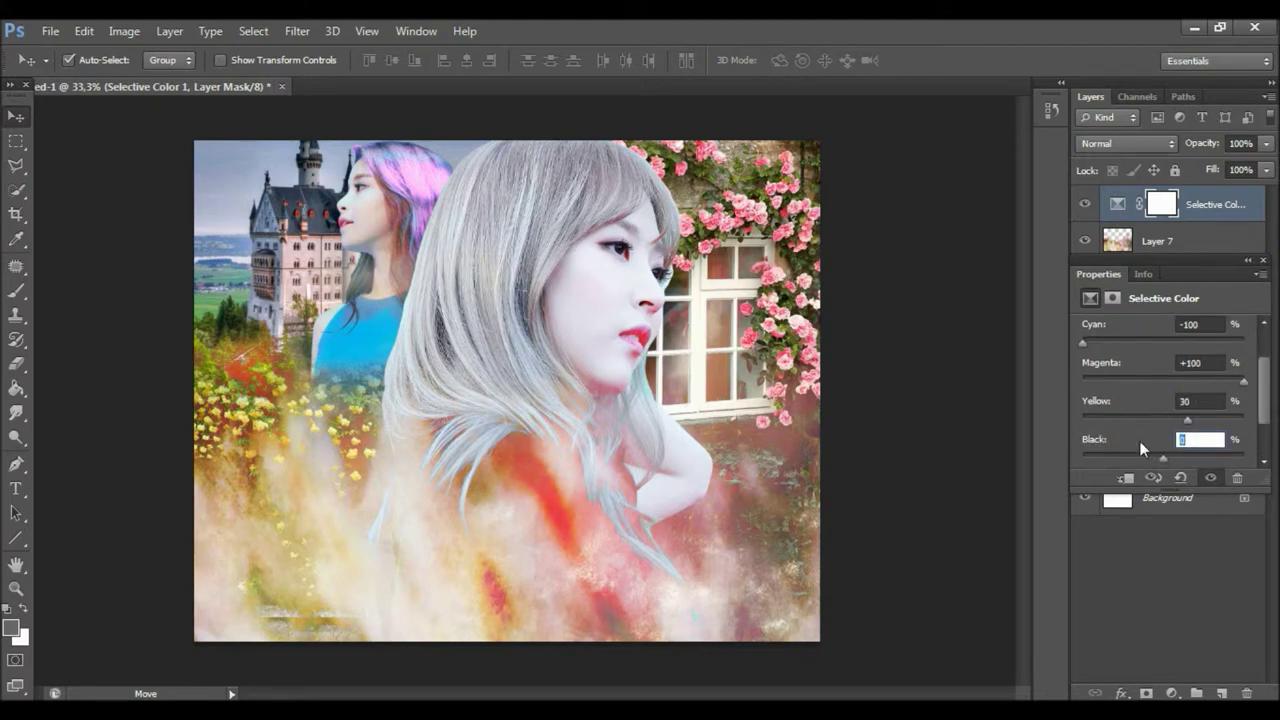
left_click_drag(1268, 420, 1268, 375)
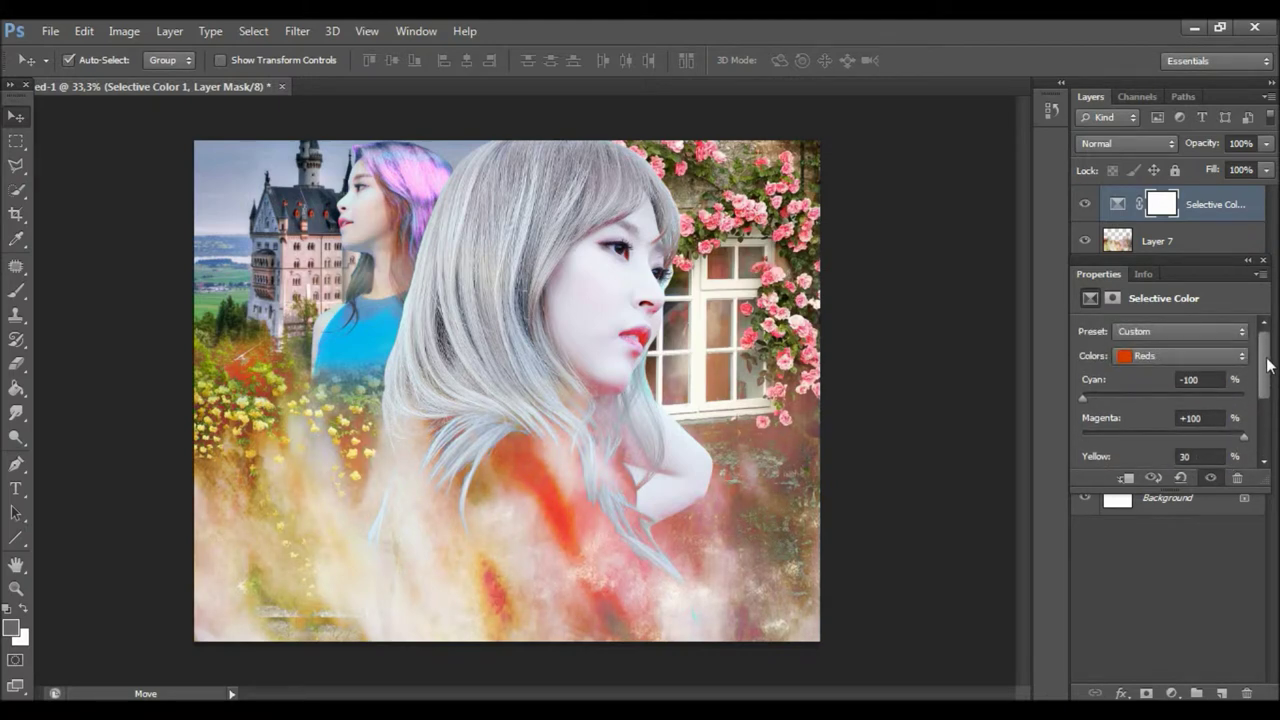
Step: Adjust the Yellows and Greens ranges of the Selective Color layer
left_click(1226, 355)
left_click(1160, 373)
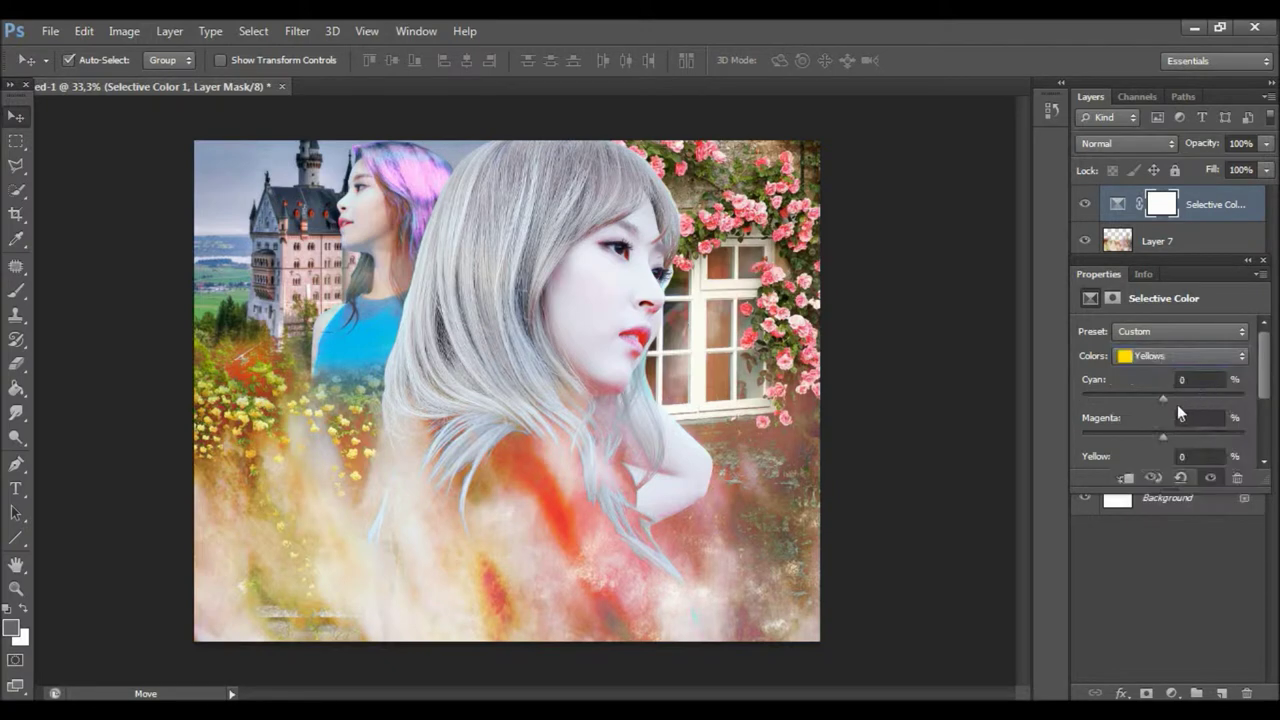
left_click_drag(1163, 440, 1045, 434)
scroll(1163, 400, "down", 2)
scroll(1163, 385, "down", 2)
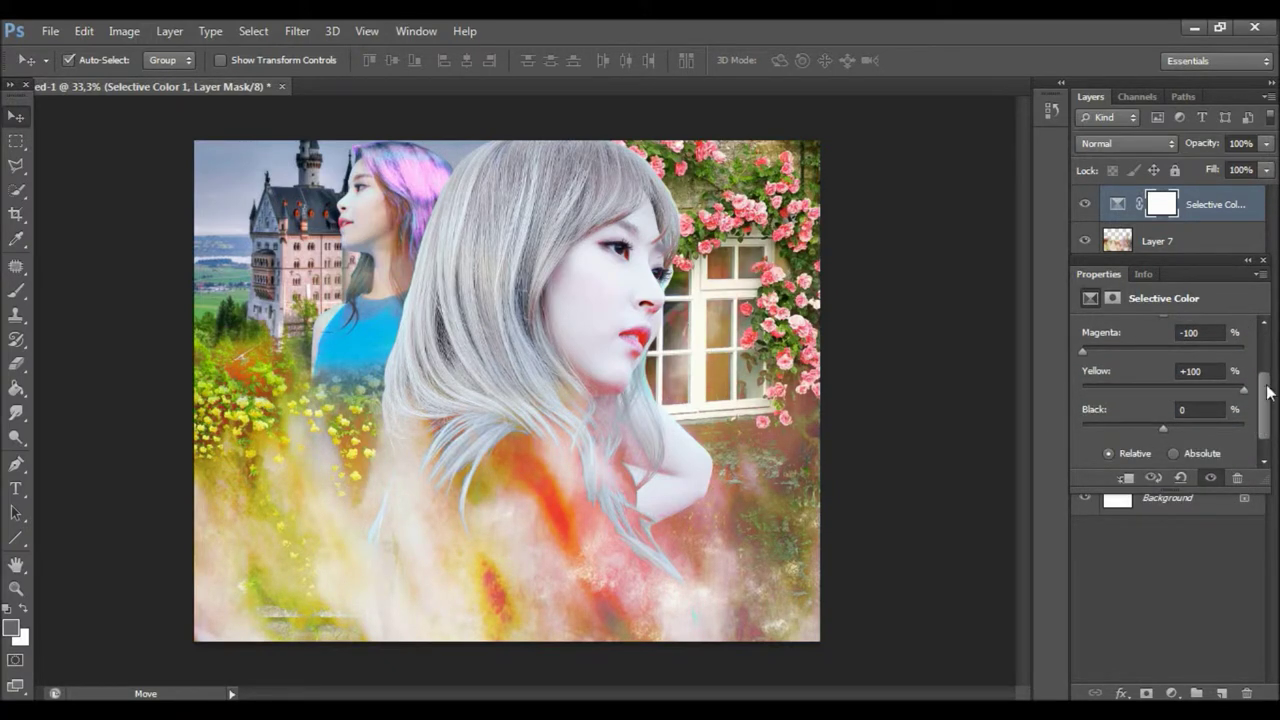
left_click_drag(1268, 392, 1268, 347)
left_click(1226, 355)
left_click(1160, 397)
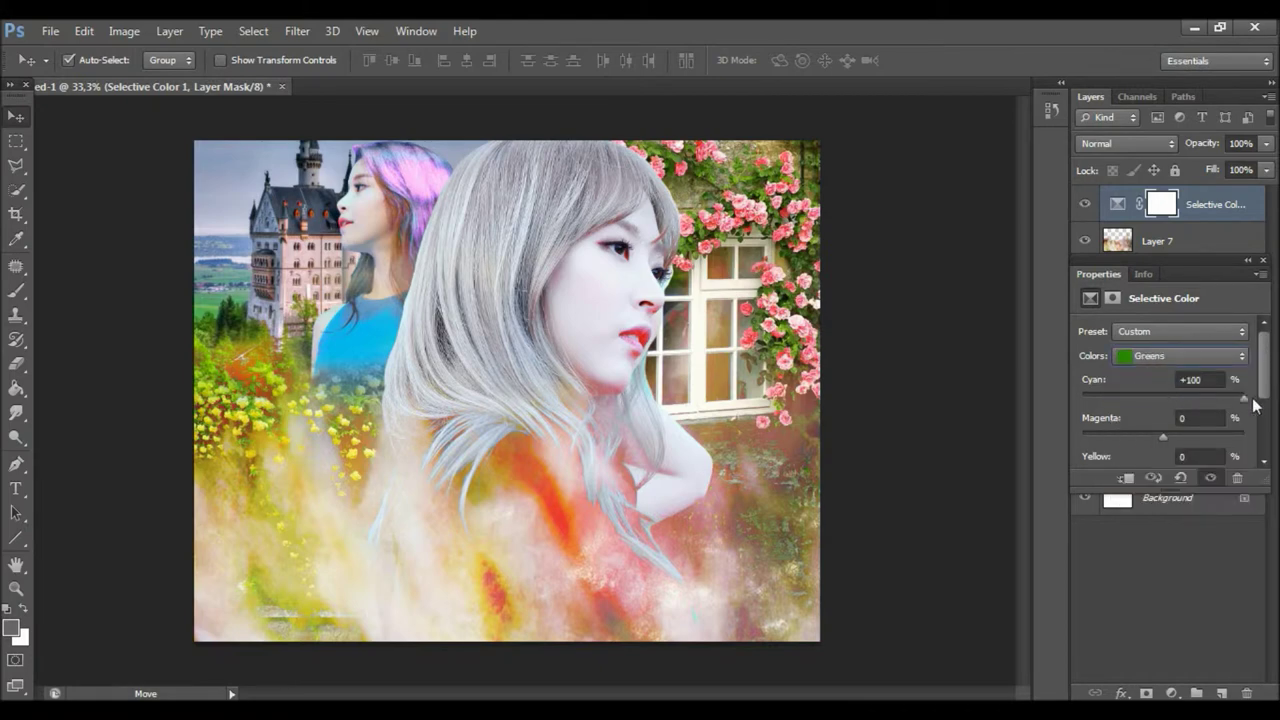
scroll(1199, 403, "down", 2)
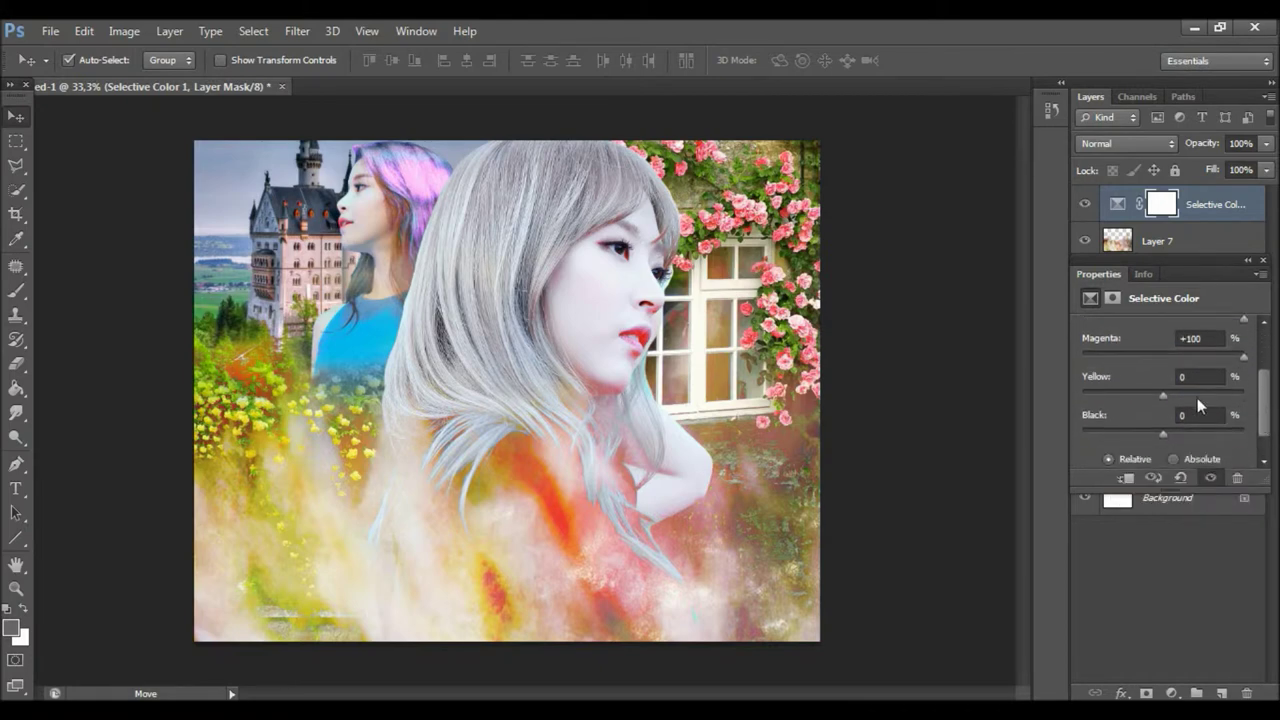
left_click_drag(1268, 428, 1276, 340)
Step: Set Cyans cyan to −100 and Magentas yellow to +100
left_click(1205, 355)
left_click(1167, 417)
left_click_drag(1168, 396, 1071, 402)
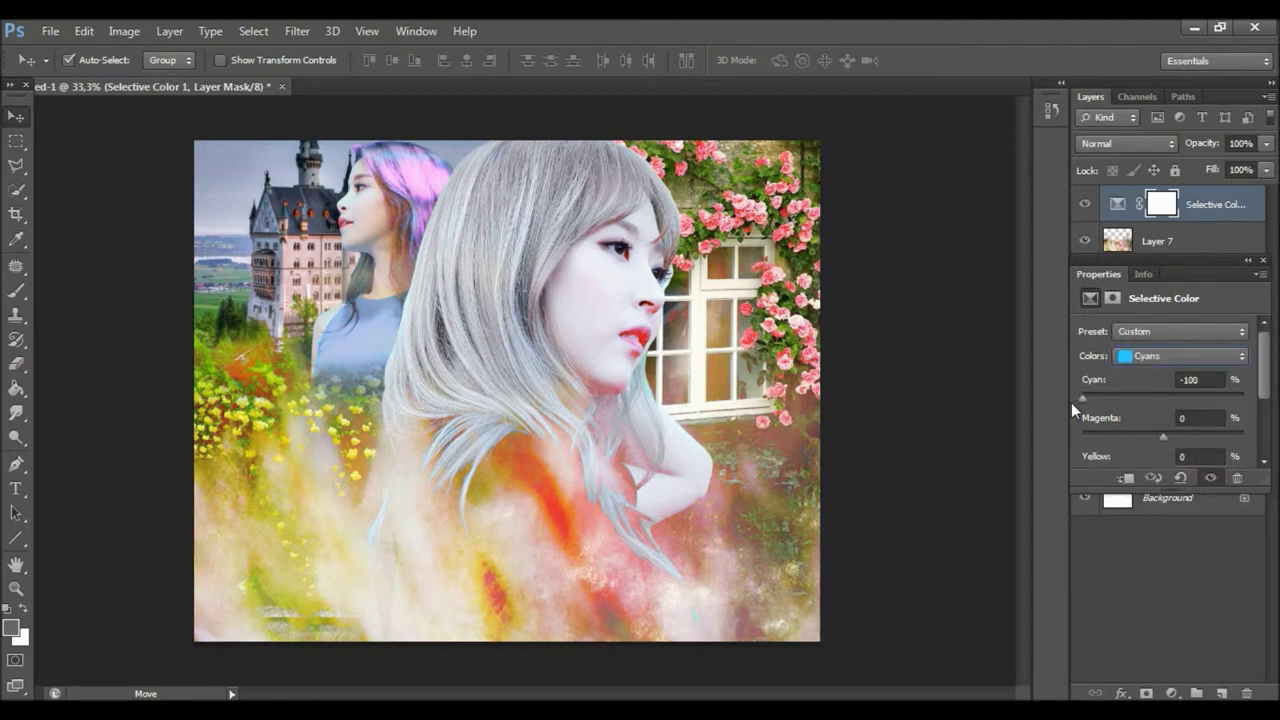
mouse_move(1262, 381)
left_mouse_down()
mouse_move(1264, 421)
mouse_move(1264, 365)
mouse_move(1258, 415)
left_mouse_up()
left_click(1213, 355)
left_click(1169, 449)
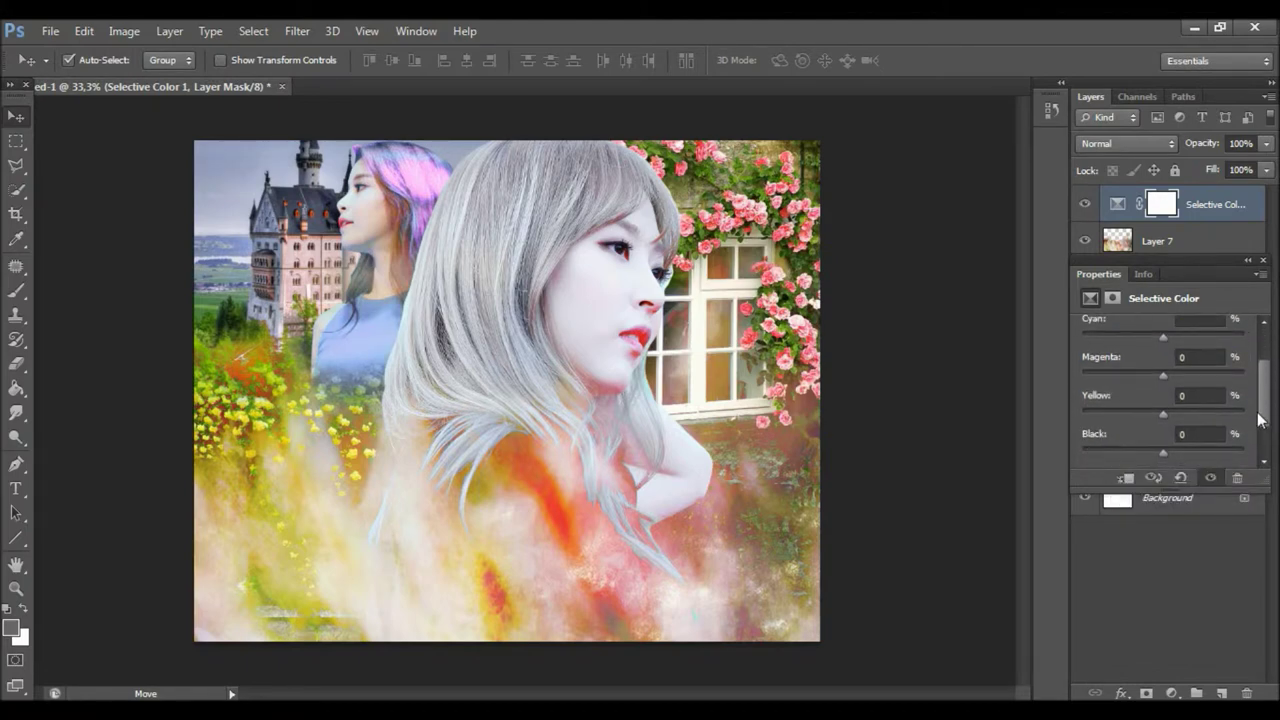
mouse_move(1162, 413)
left_mouse_down()
mouse_move(1250, 413)
mouse_move(1277, 345)
left_mouse_up()
Step: Set Whites to cyan −100, magenta −30 and yellow −100
left_click(1240, 355)
left_click(1178, 464)
left_click_drag(1164, 400, 1081, 399)
left_click(1193, 418)
type("-30")
scroll(1265, 381, "down", 4)
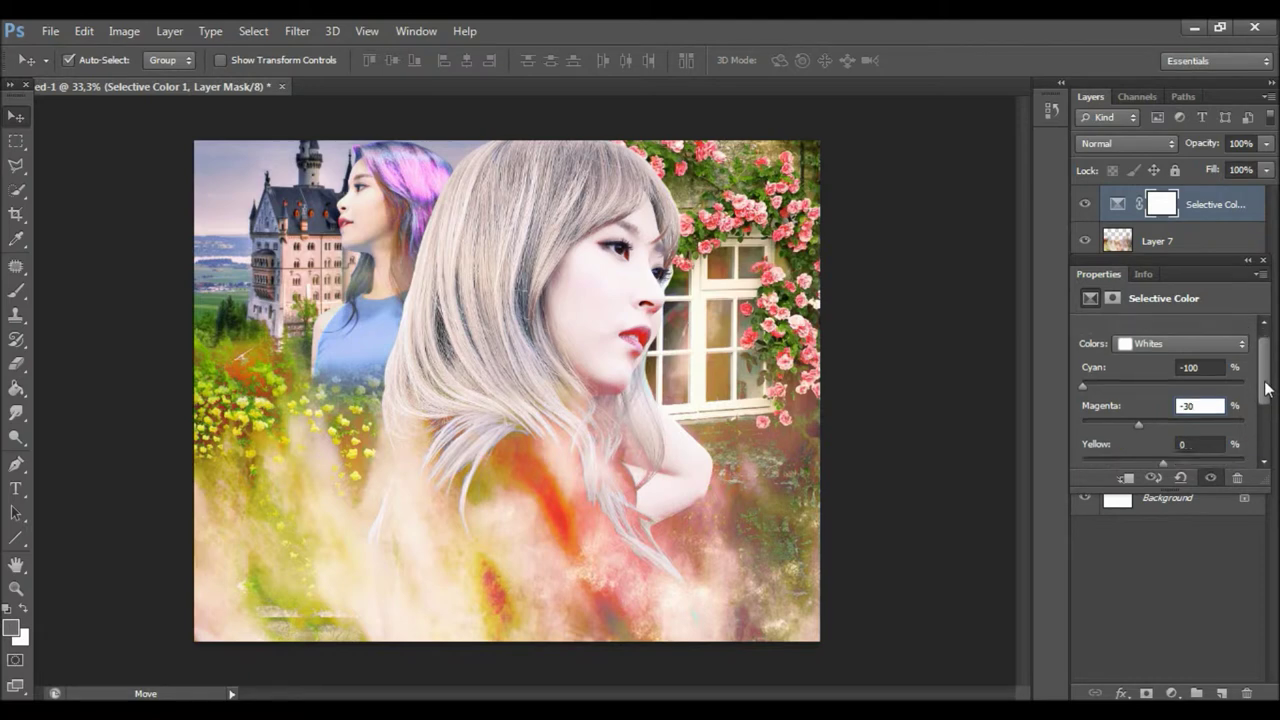
left_click_drag(1160, 375, 1025, 368)
left_click_drag(1267, 420, 1277, 364)
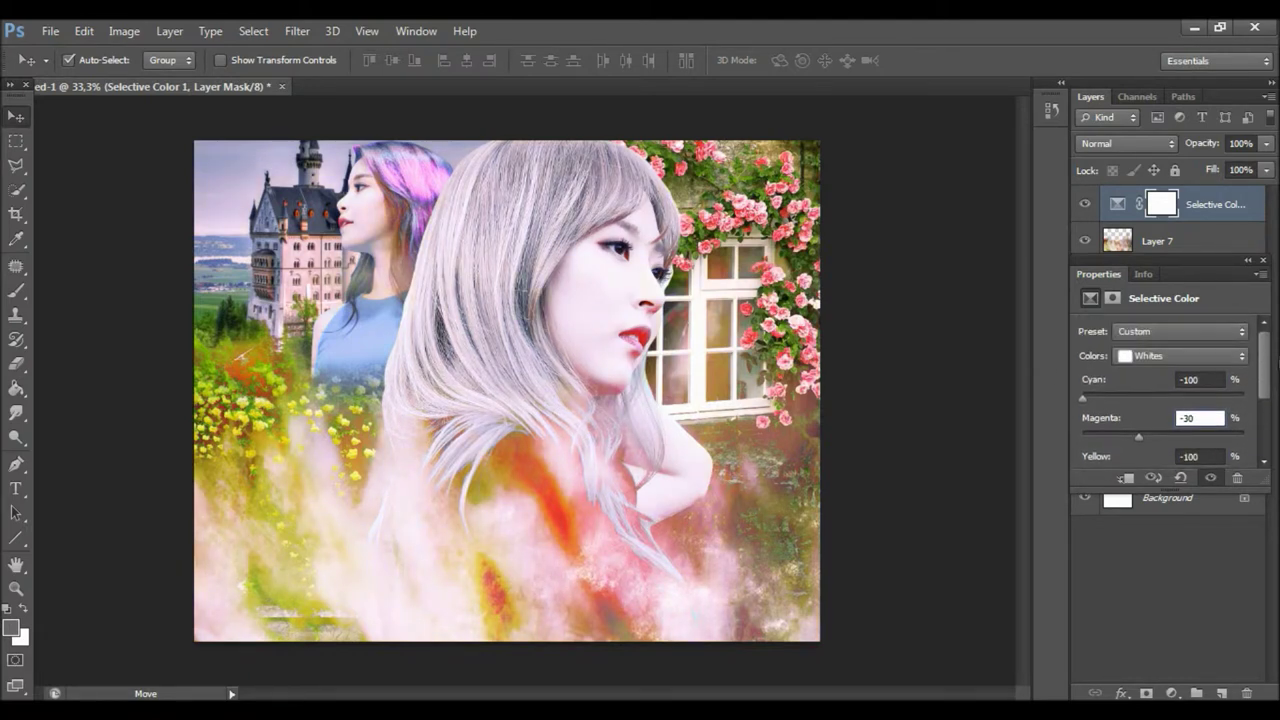
Step: Set Neutrals to +20 cyan, magenta and yellow, and −20 black
left_click(1180, 355)
left_click(1150, 480)
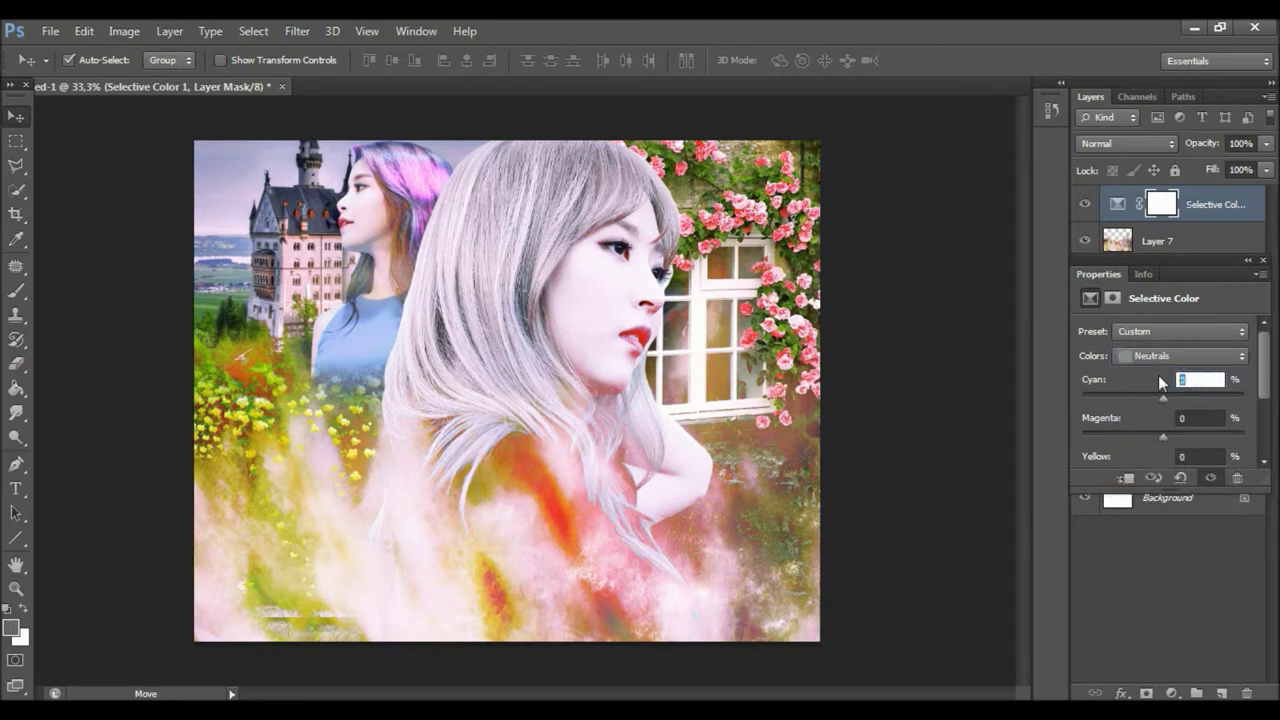
type("20")
key("Tab")
type("20")
mouse_move(1260, 391)
left_mouse_down()
mouse_move(1253, 415)
mouse_move(1265, 425)
left_mouse_up()
key("Tab")
type("0")
key("Tab")
type("-20")
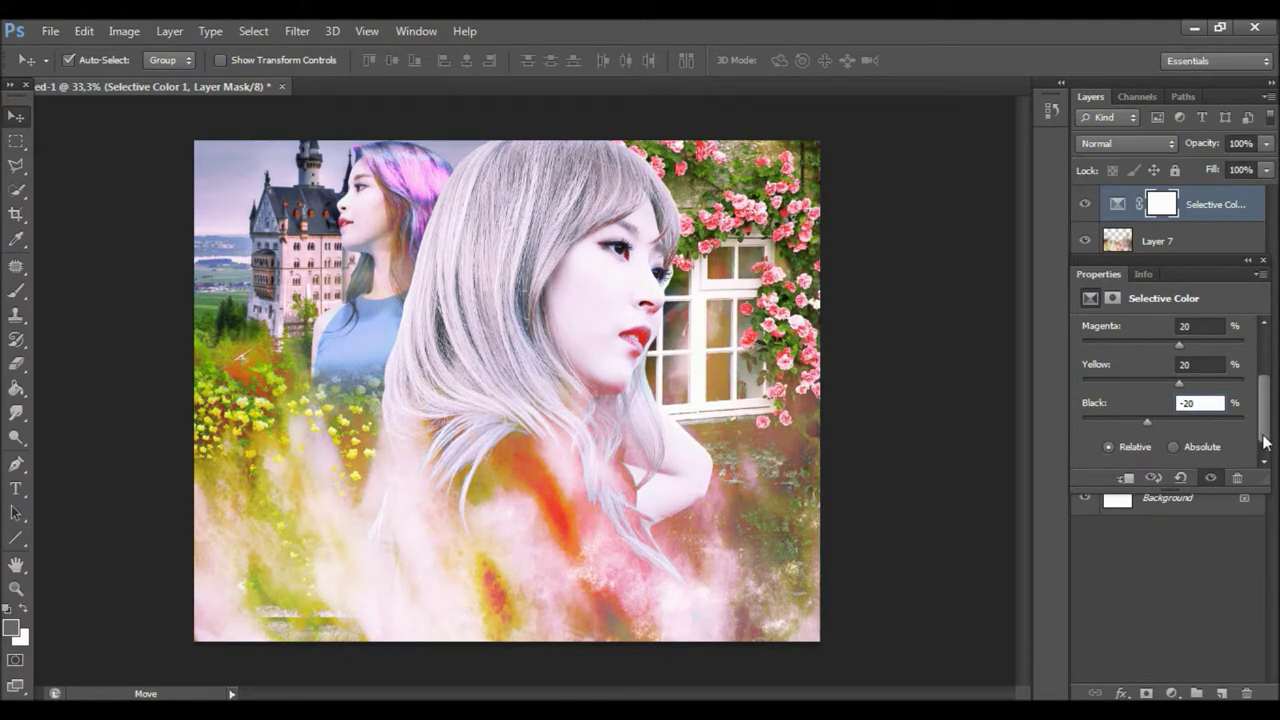
scroll(1265, 442, "up", 3)
Step: Set Blacks cyan to −20, then toggle the grade's visibility to compare
left_click(1180, 355)
left_click(1192, 495)
left_click(1168, 379)
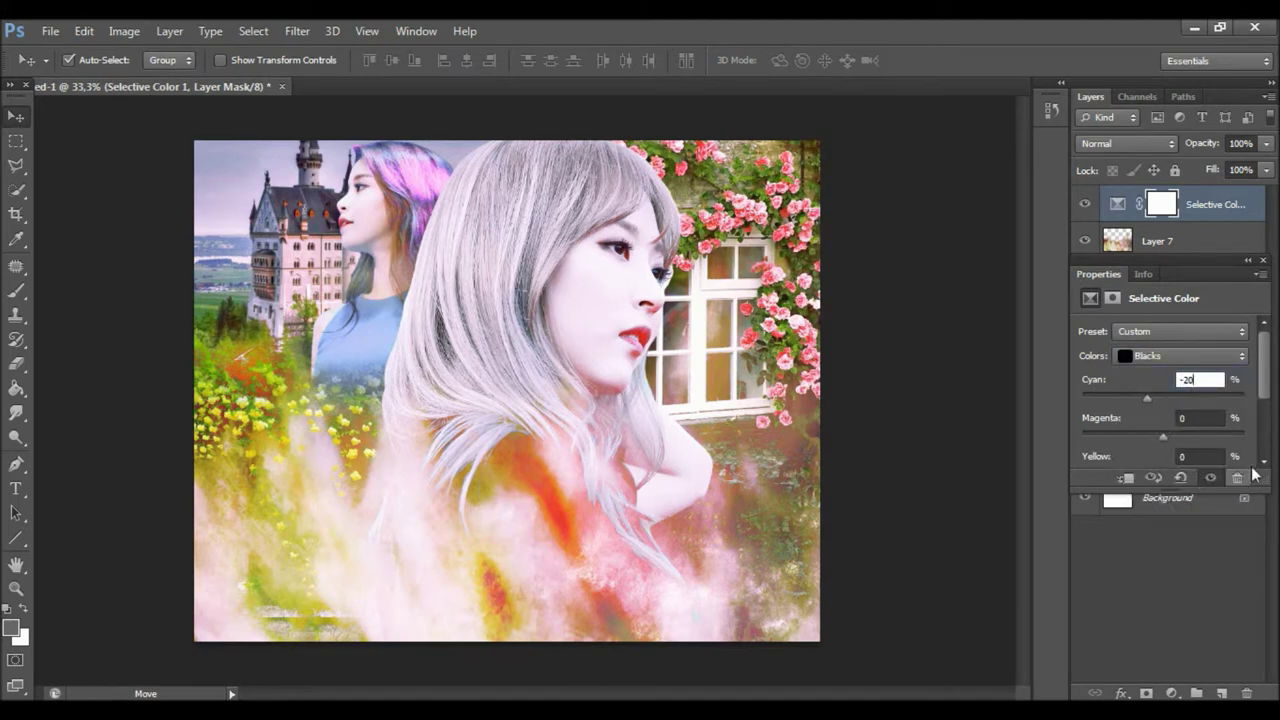
left_click(1262, 260)
left_click(1082, 205)
left_click(1084, 205)
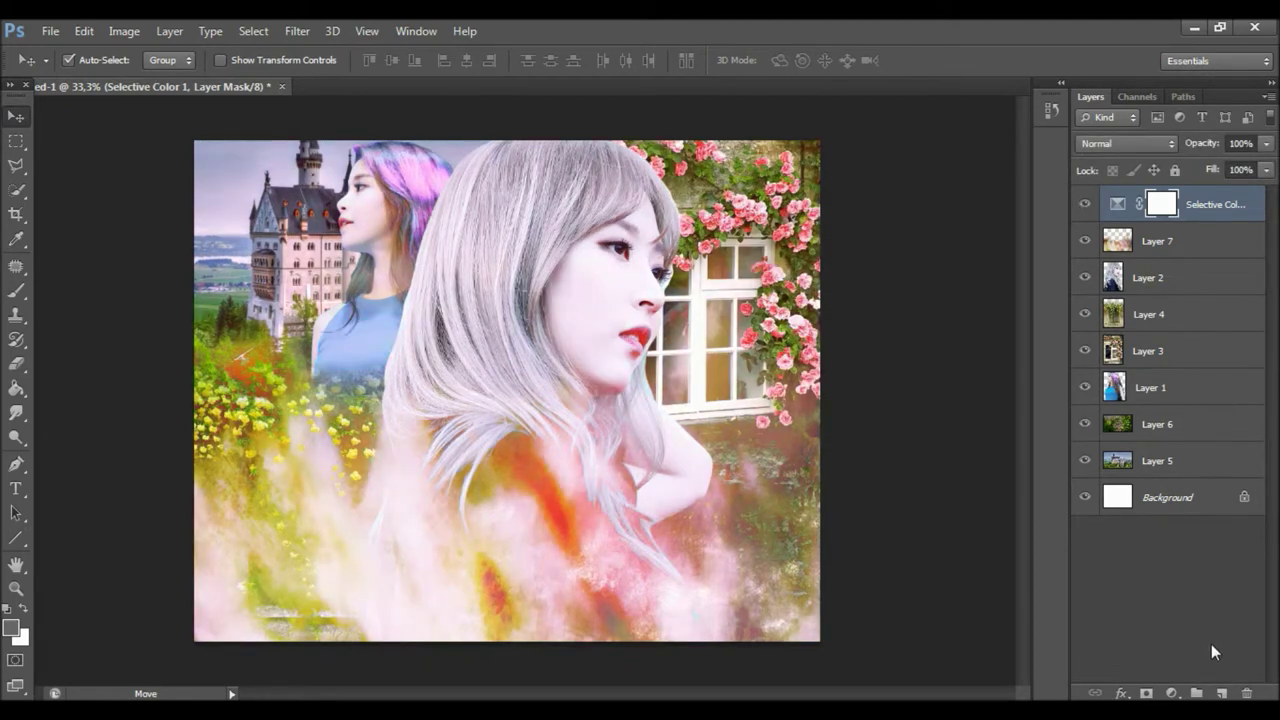
Step: Add a new layer and set foreground #d8f6c2 and background #183800
left_click(1221, 693)
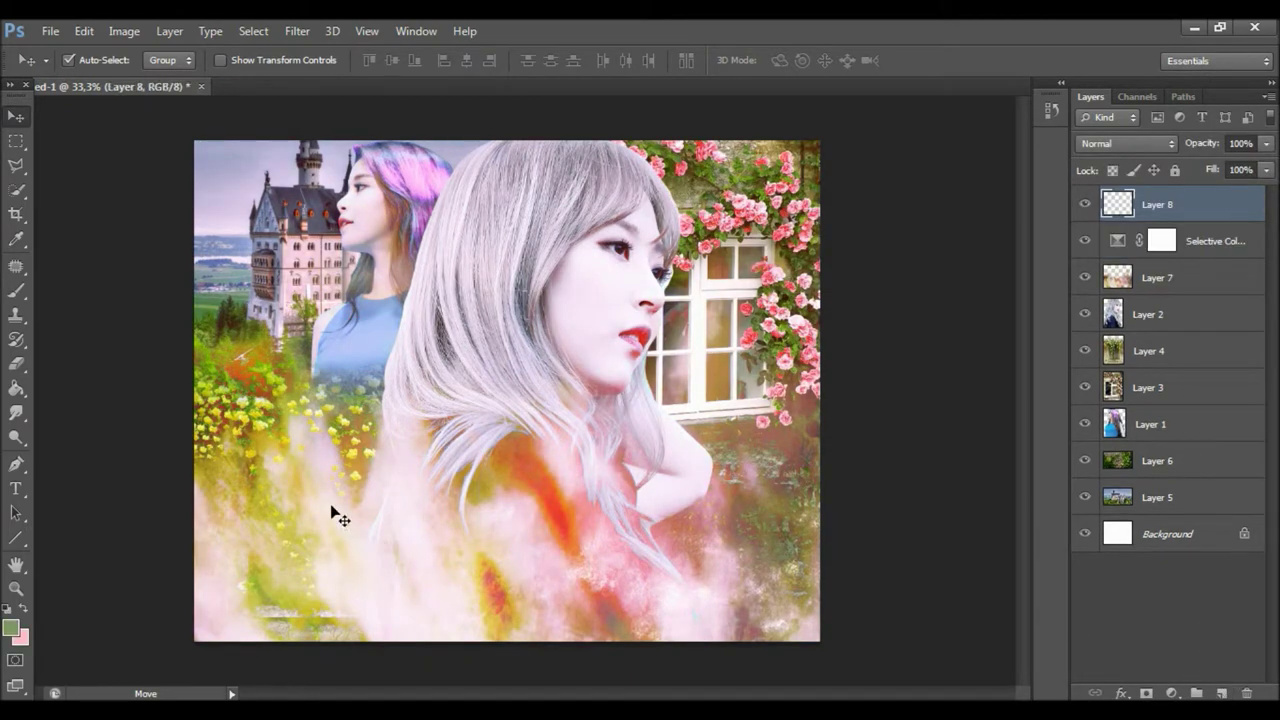
left_click(14, 628)
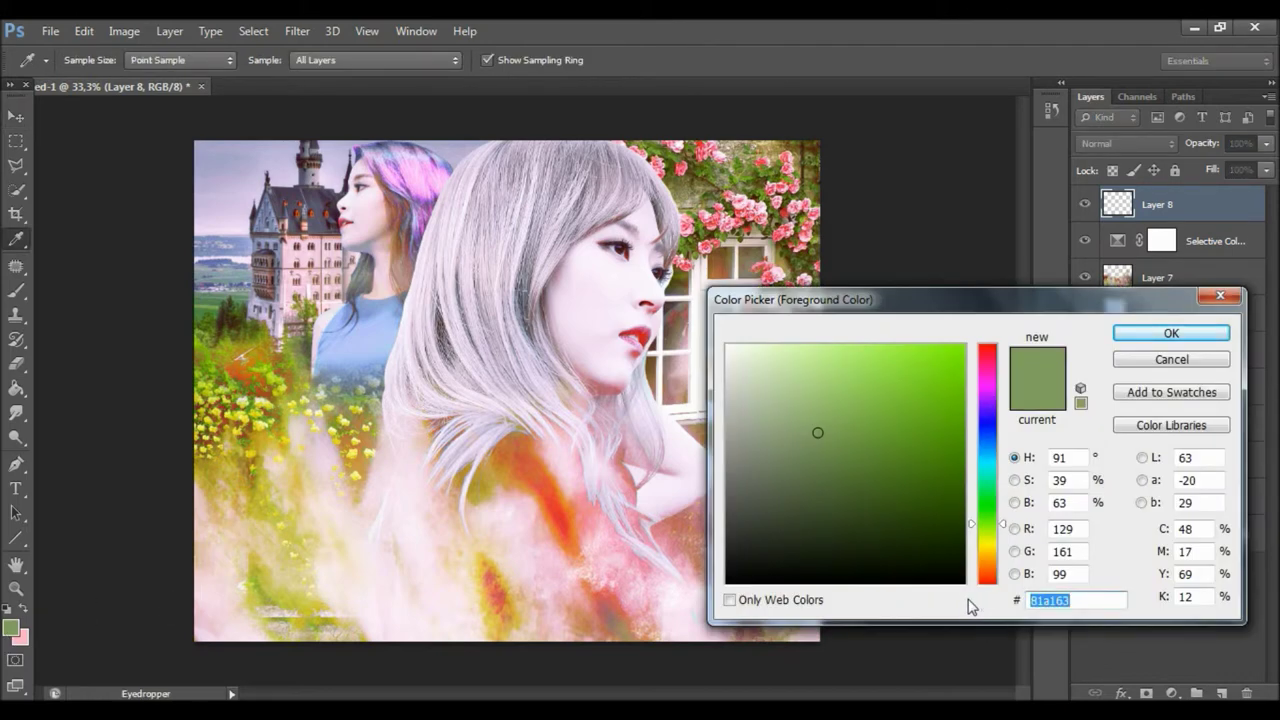
type("d8")
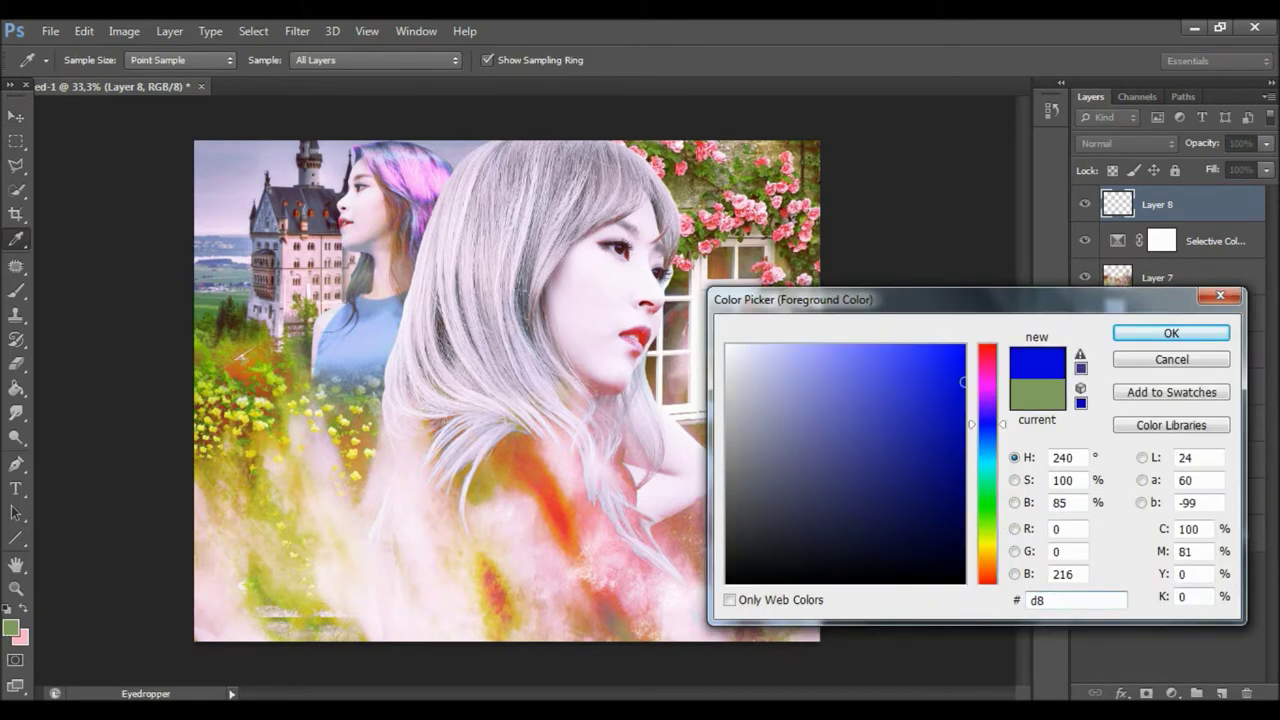
type("f6c2")
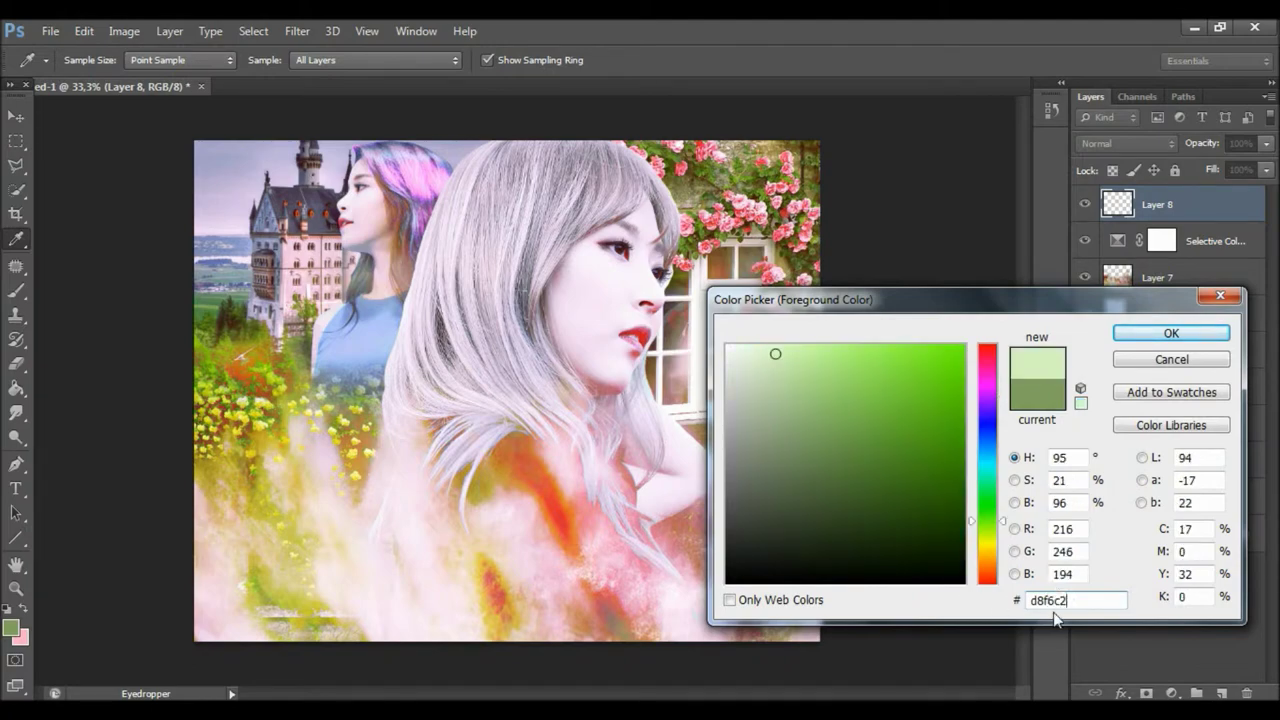
left_click(1171, 333)
key("v")
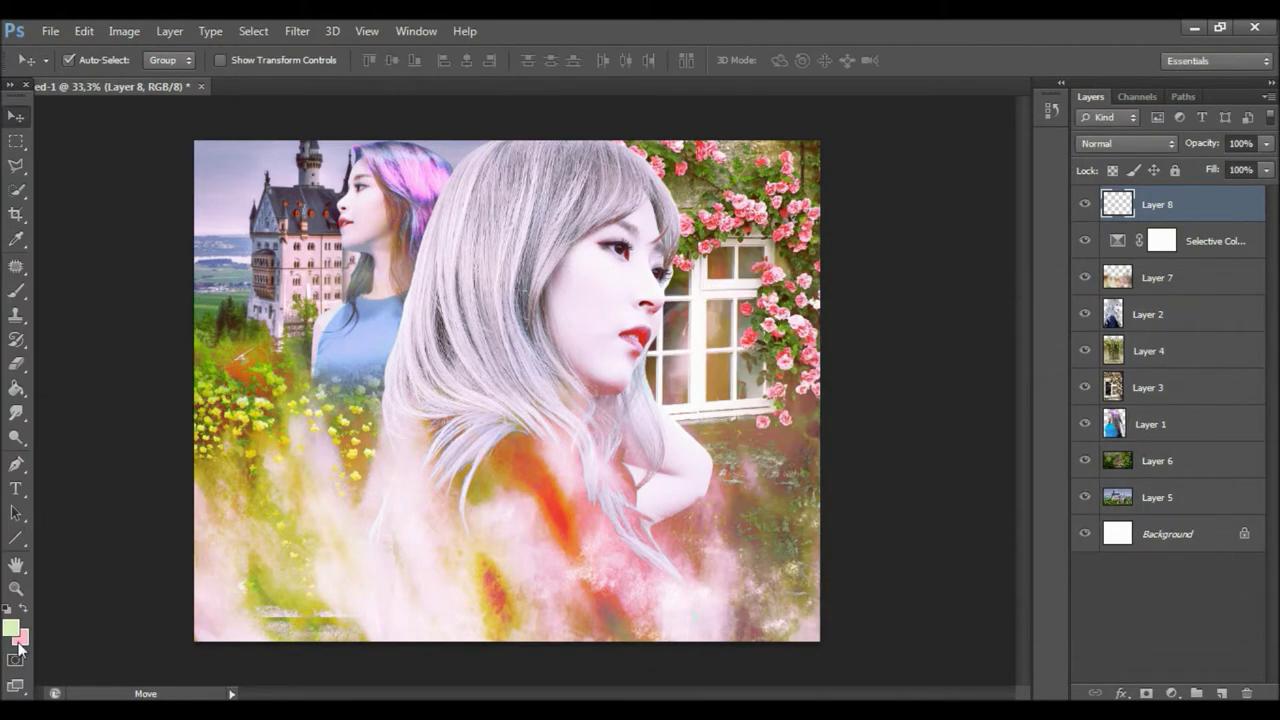
left_click(20, 636)
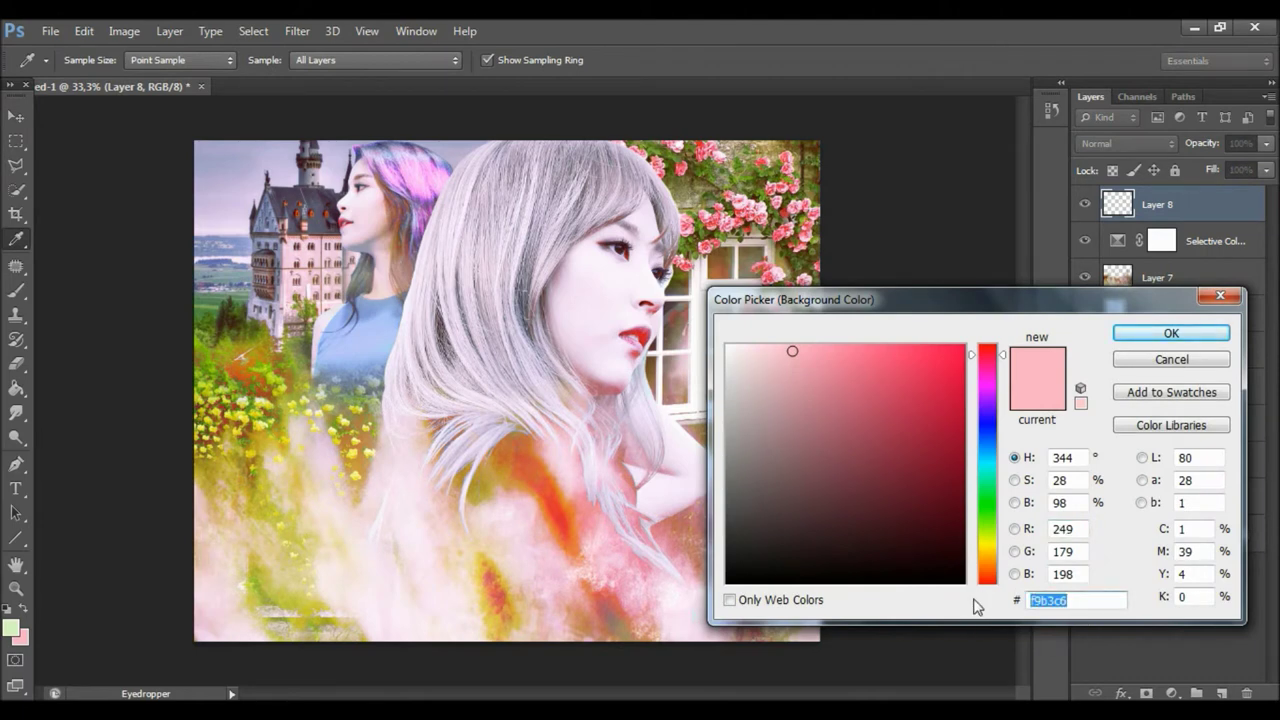
type("183800")
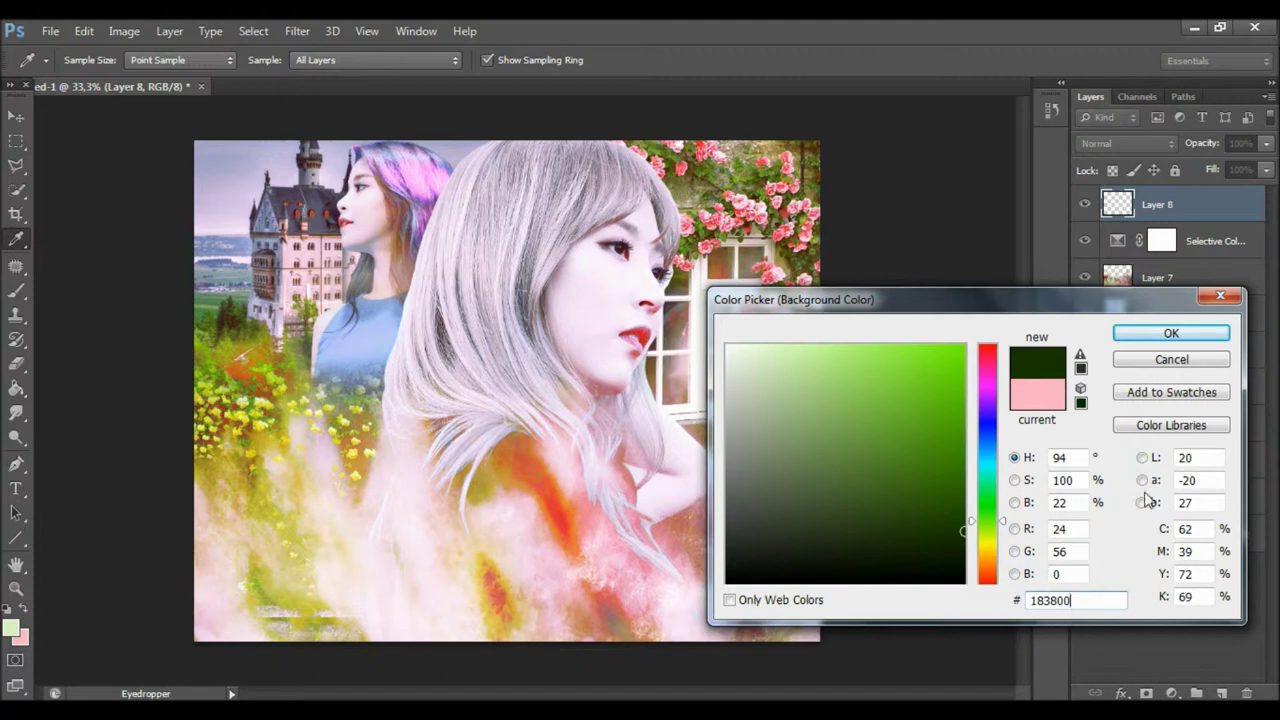
left_click(1151, 334)
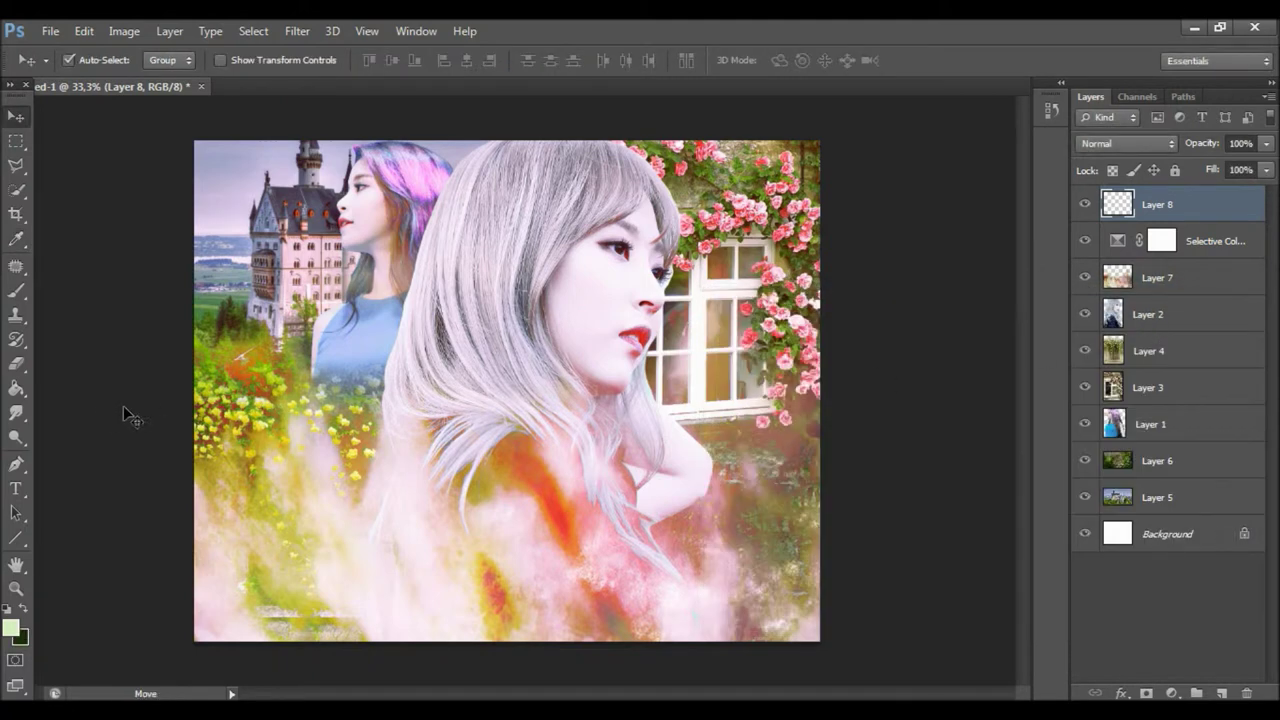
Step: Draw a top-to-bottom green gradient on Layer 8 and blend it in Soft Light
left_click_drag(16, 400, 64, 400)
left_click(78, 388)
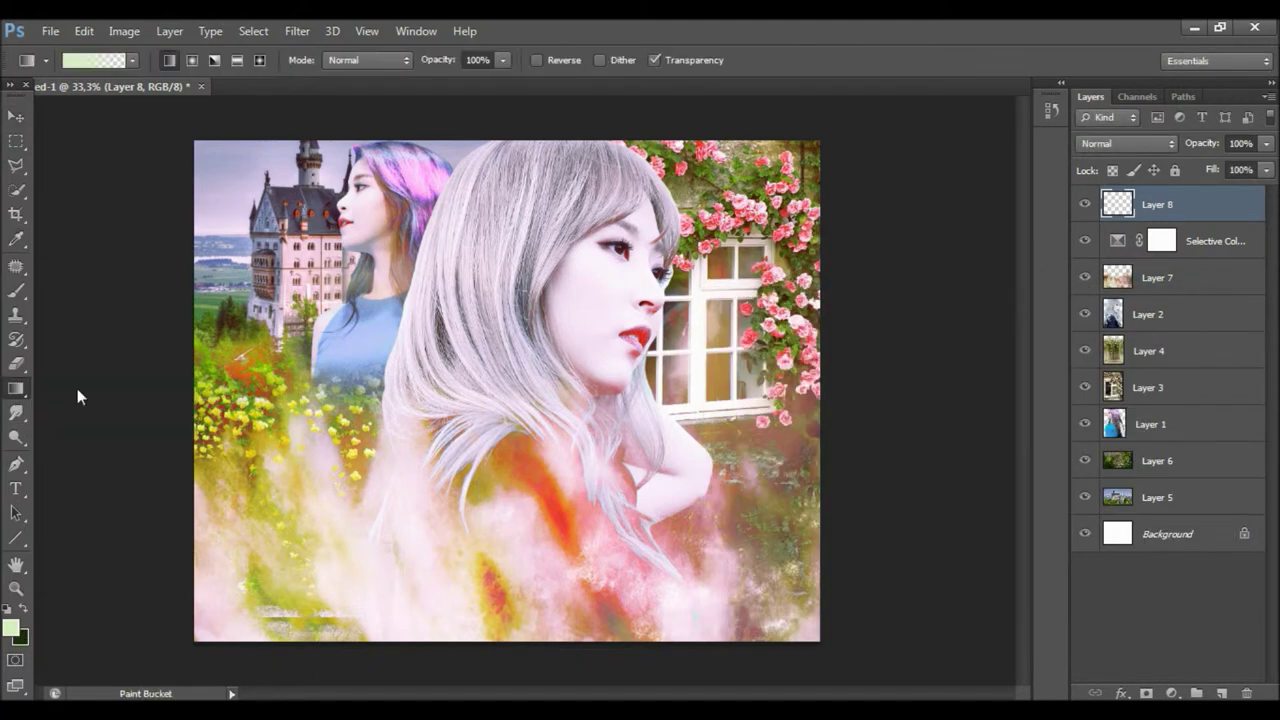
left_click_drag(500, 137, 497, 647)
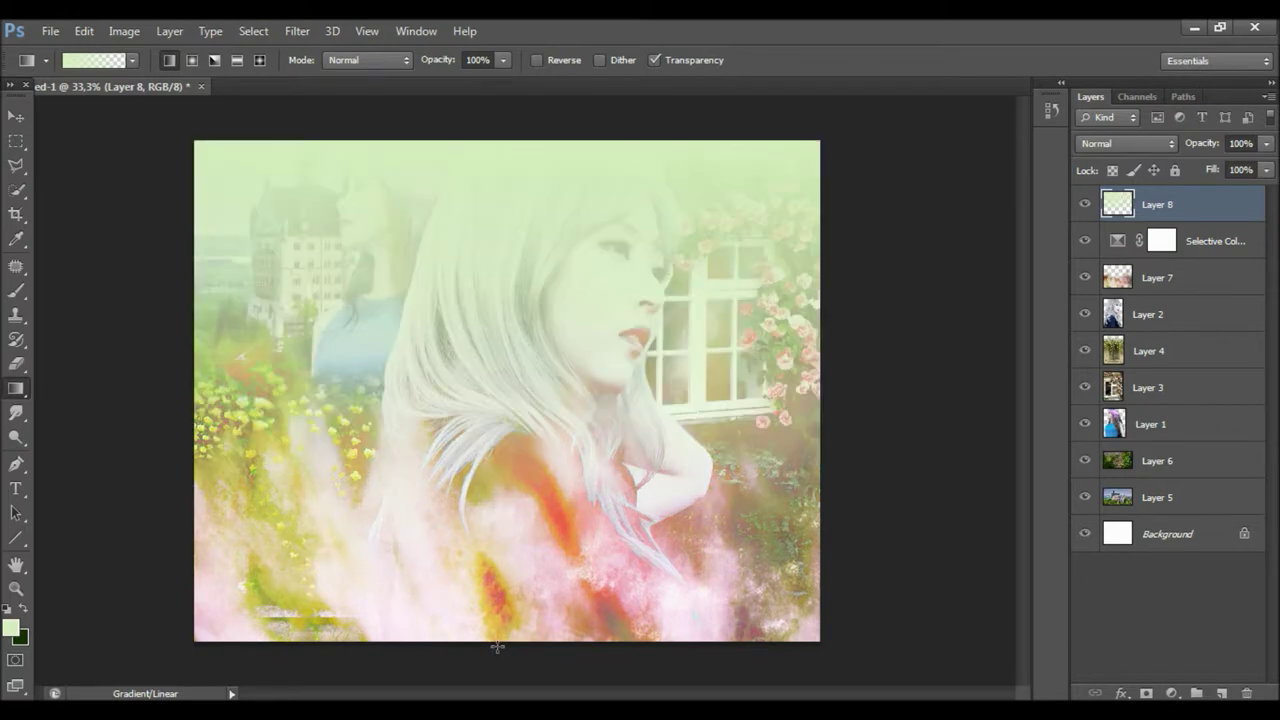
left_click(1096, 147)
left_click(1100, 403)
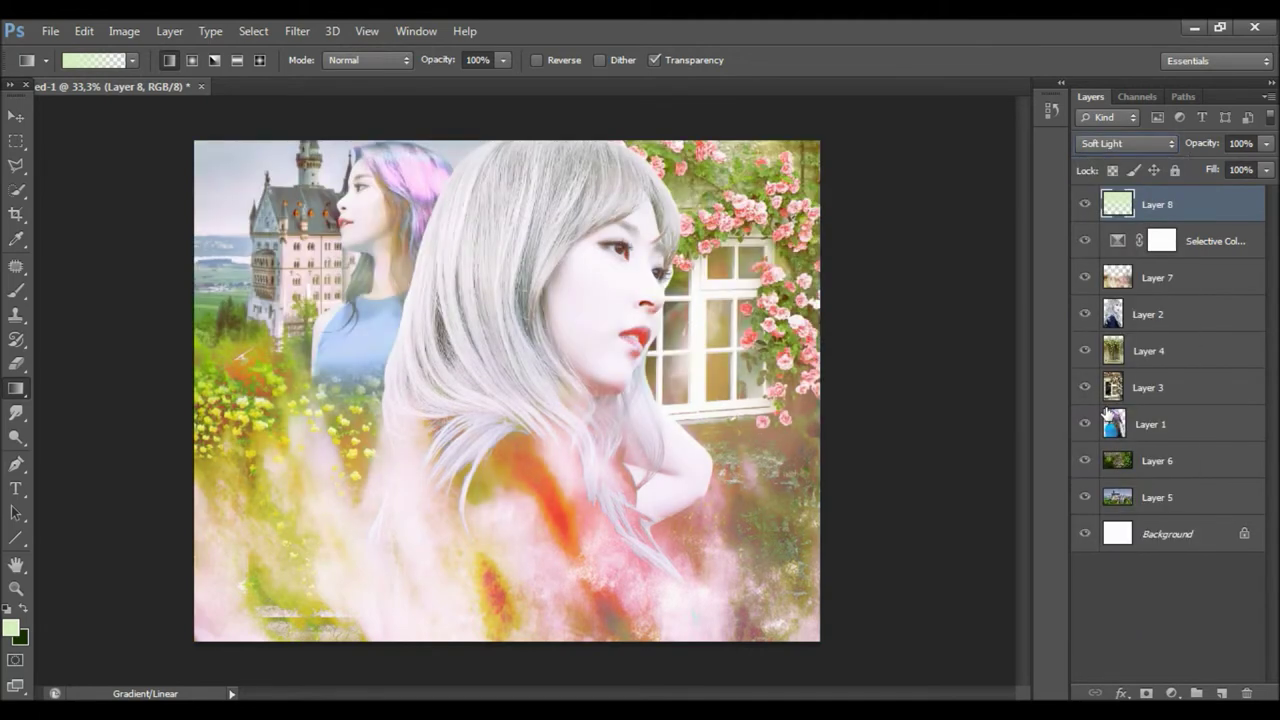
left_click(1086, 205)
left_click(1086, 205)
left_click(1086, 205)
left_click(1172, 693)
Step: Add a Selective Color layer and set Reds to Cyan -100, Magenta +100, Yellow +100
left_click(1160, 676)
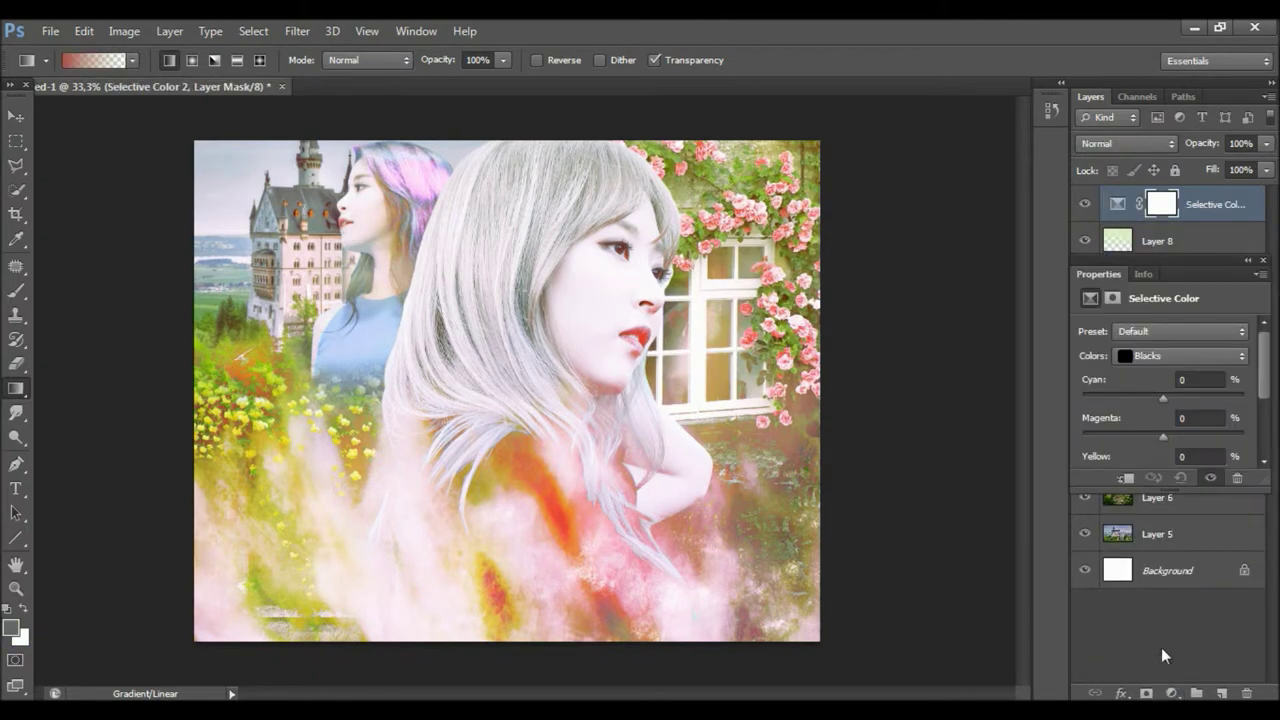
left_click(1181, 356)
left_click_drag(1263, 376, 1263, 393)
left_click_drag(1094, 366, 1085, 400)
left_click_drag(1166, 405, 1244, 405)
mouse_move(1163, 443)
left_mouse_down()
mouse_move(1262, 432)
mouse_move(1247, 380)
left_mouse_up()
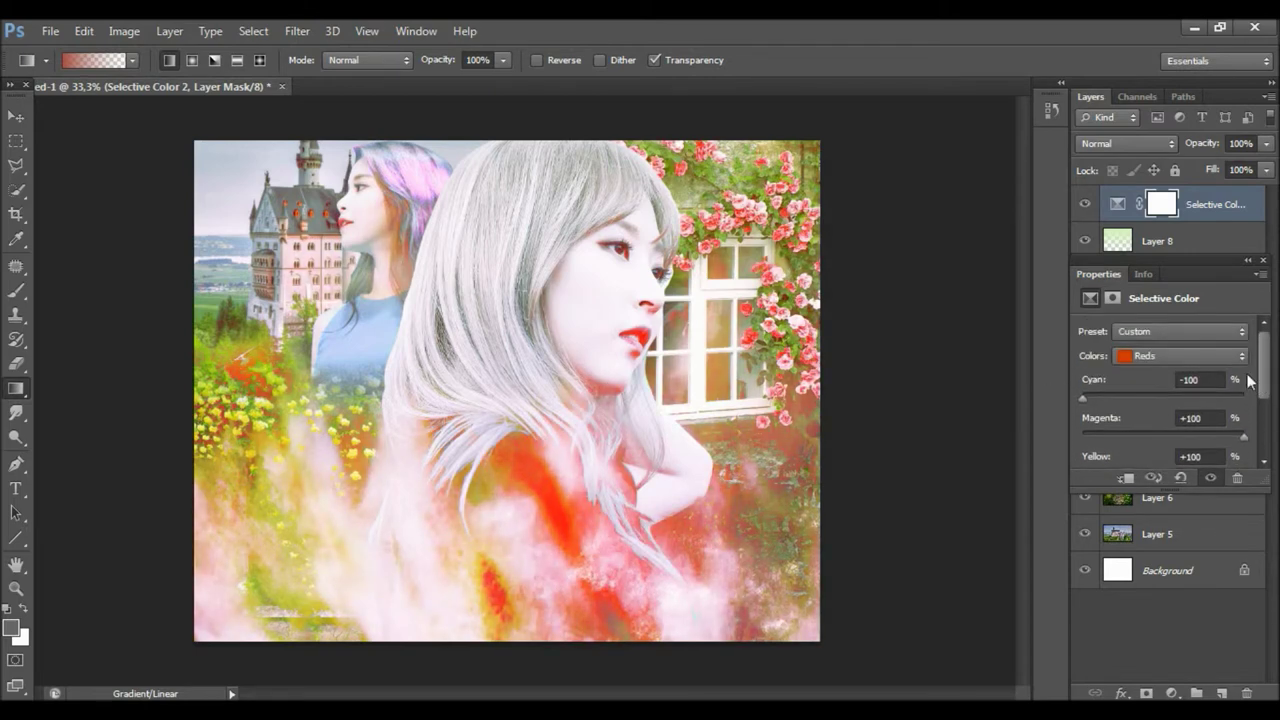
Step: Set Yellows to Cyan +100, Magenta +100 and Yellow -100
left_click(1196, 362)
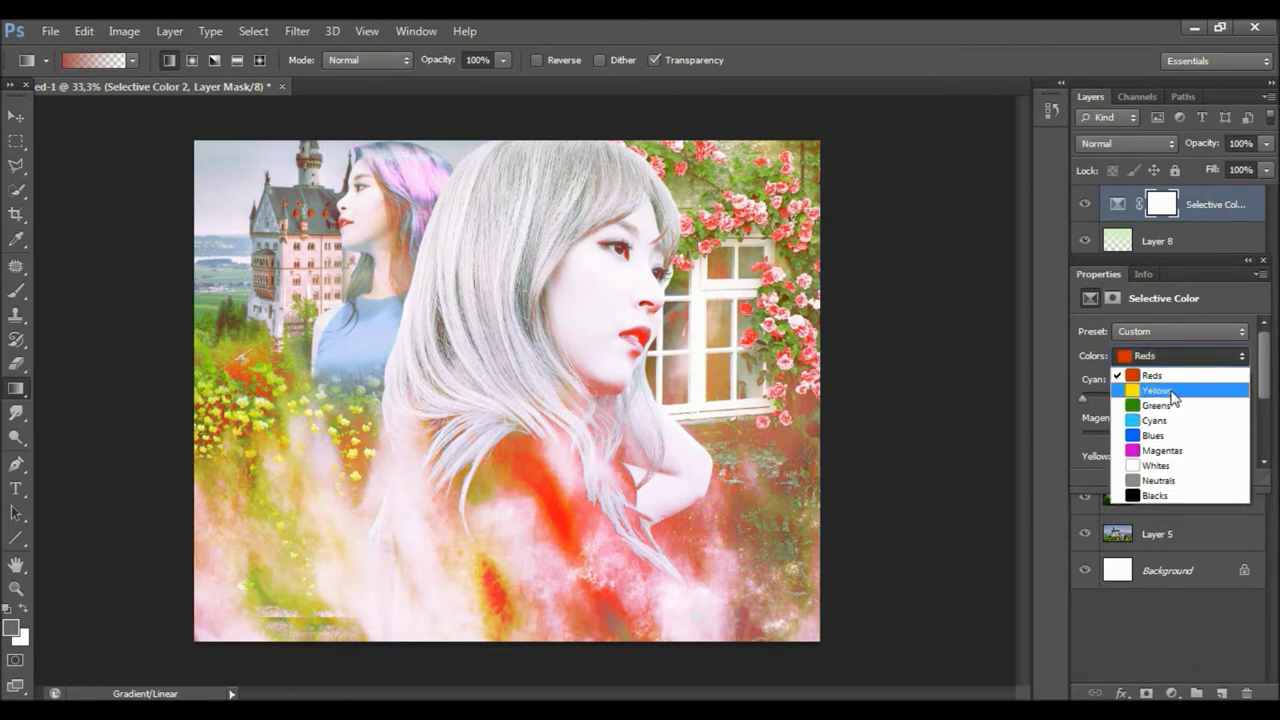
left_click(1160, 390)
left_click_drag(1163, 397, 1244, 397)
left_click_drag(1163, 436, 1261, 438)
left_click_drag(1163, 392, 1071, 398)
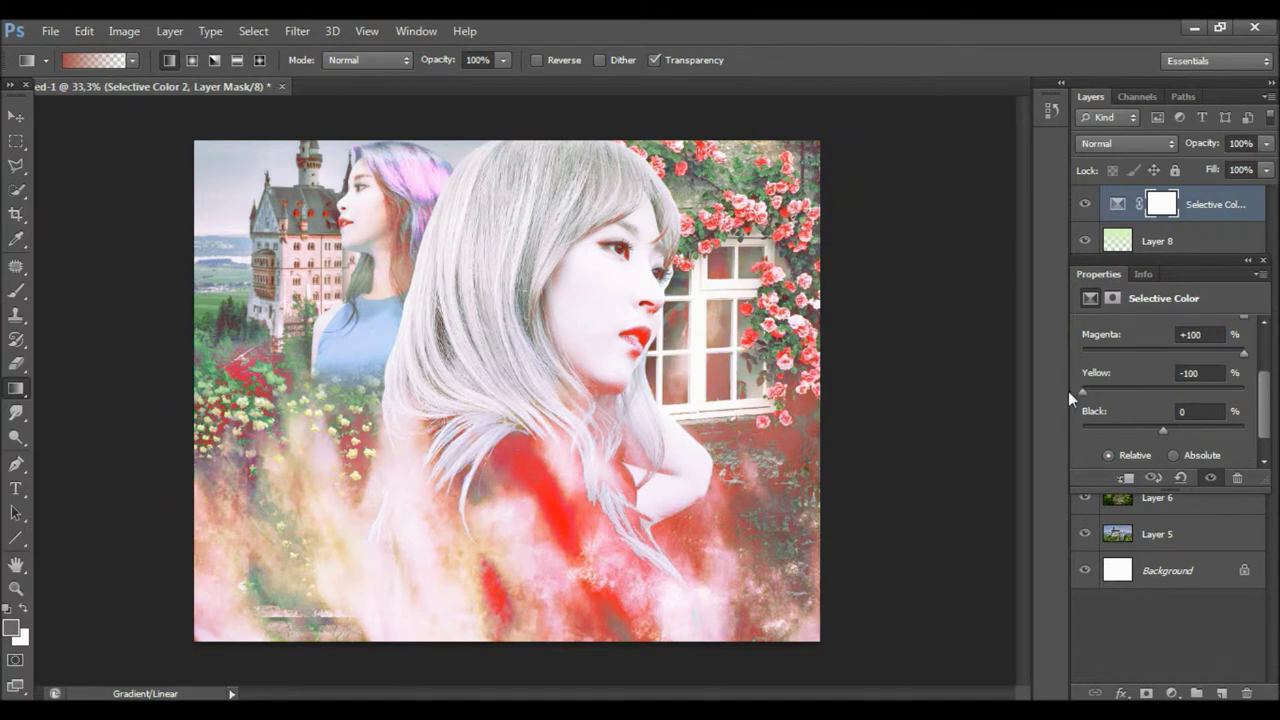
left_click_drag(1260, 408, 1262, 360)
Step: Remove all cyan from the Greens, then review the Cyans range
left_click(1214, 356)
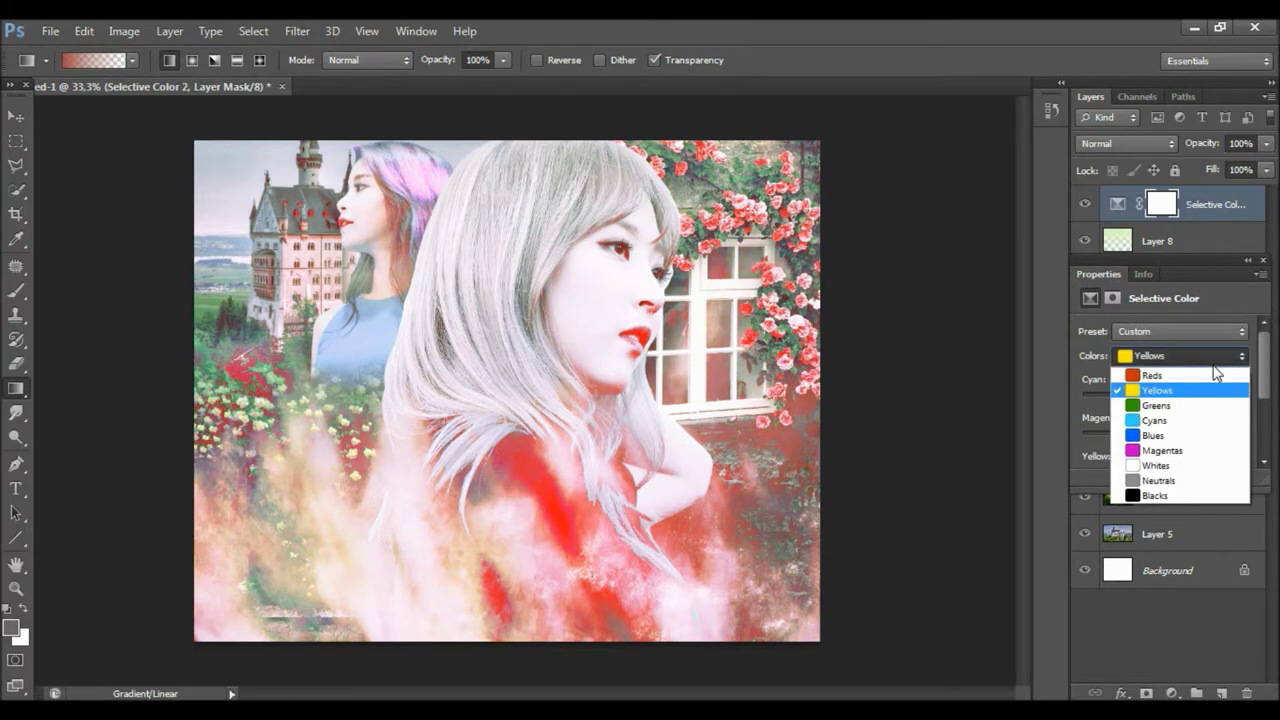
left_click(1156, 405)
left_click_drag(1165, 398, 1068, 409)
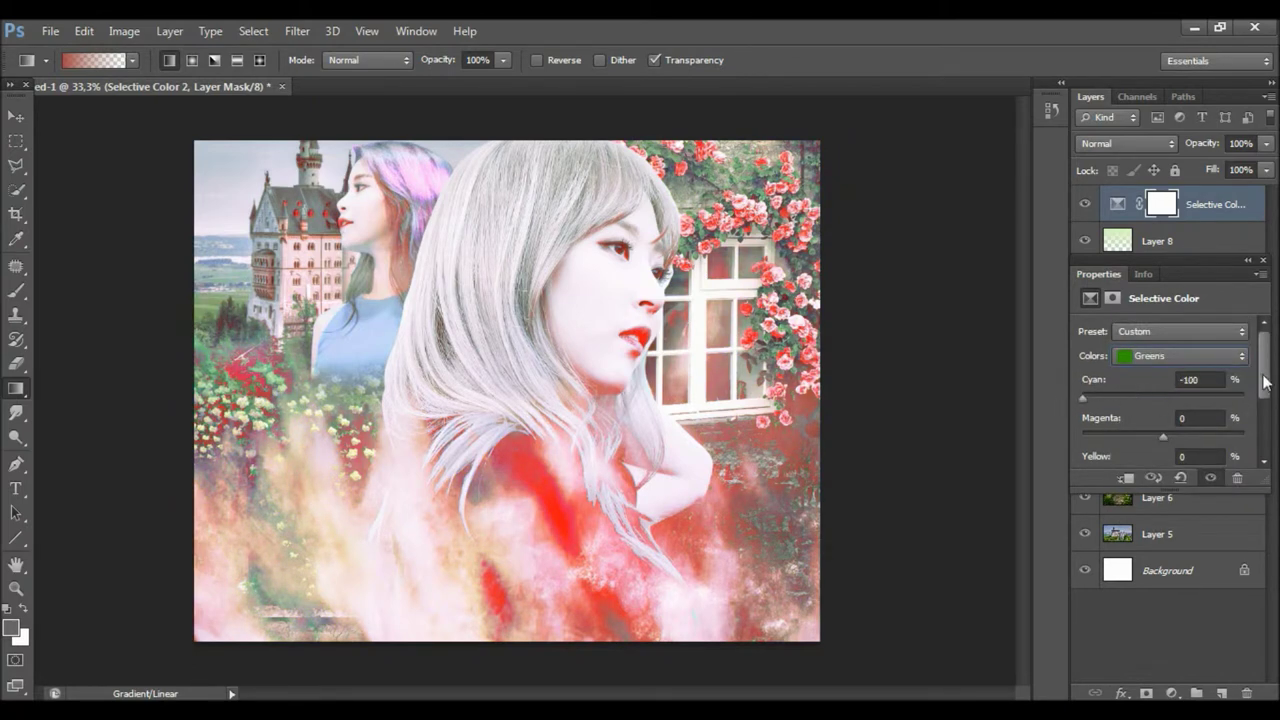
left_click_drag(1265, 381, 1264, 405)
mouse_move(1163, 422)
left_mouse_down()
mouse_move(1258, 423)
mouse_move(1272, 332)
left_mouse_up()
left_click(1205, 357)
left_click(1165, 418)
mouse_move(1265, 391)
left_mouse_down()
mouse_move(1265, 416)
mouse_move(1264, 378)
left_mouse_up()
Step: Adjust the Whites range, setting its Black amount to -40
left_click(1213, 362)
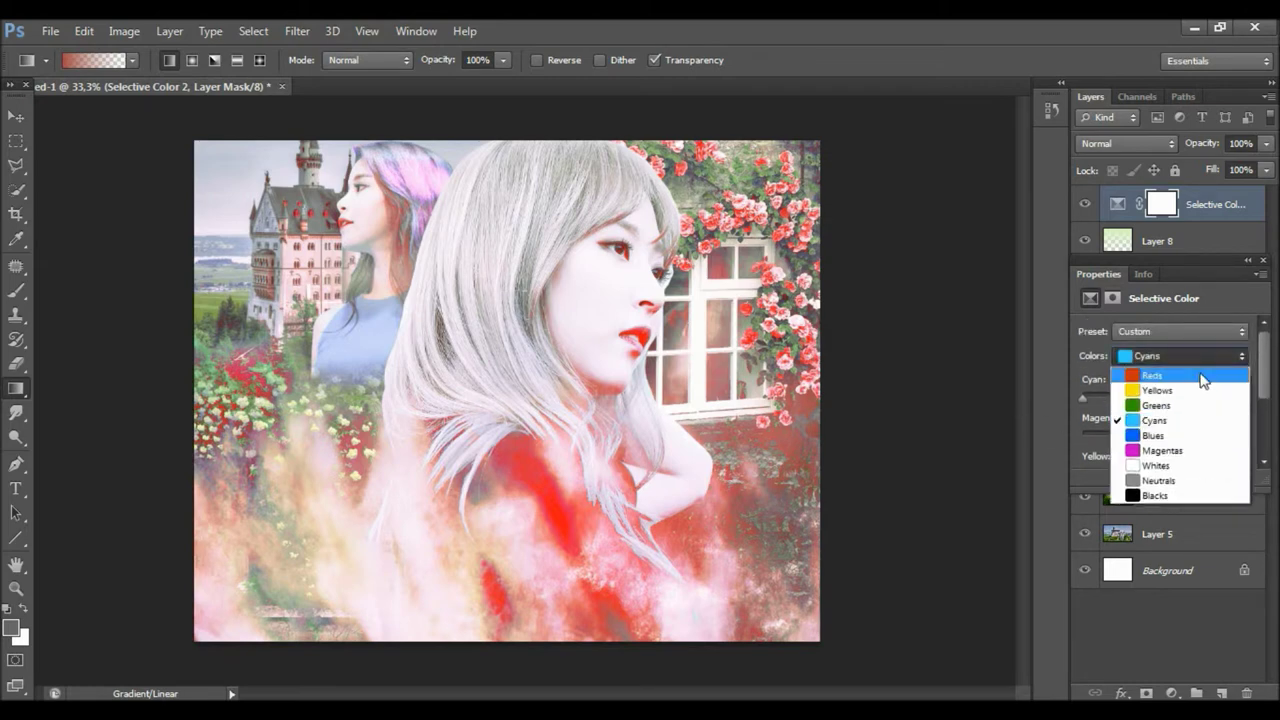
left_click(1143, 463)
left_click_drag(1266, 388, 1265, 401)
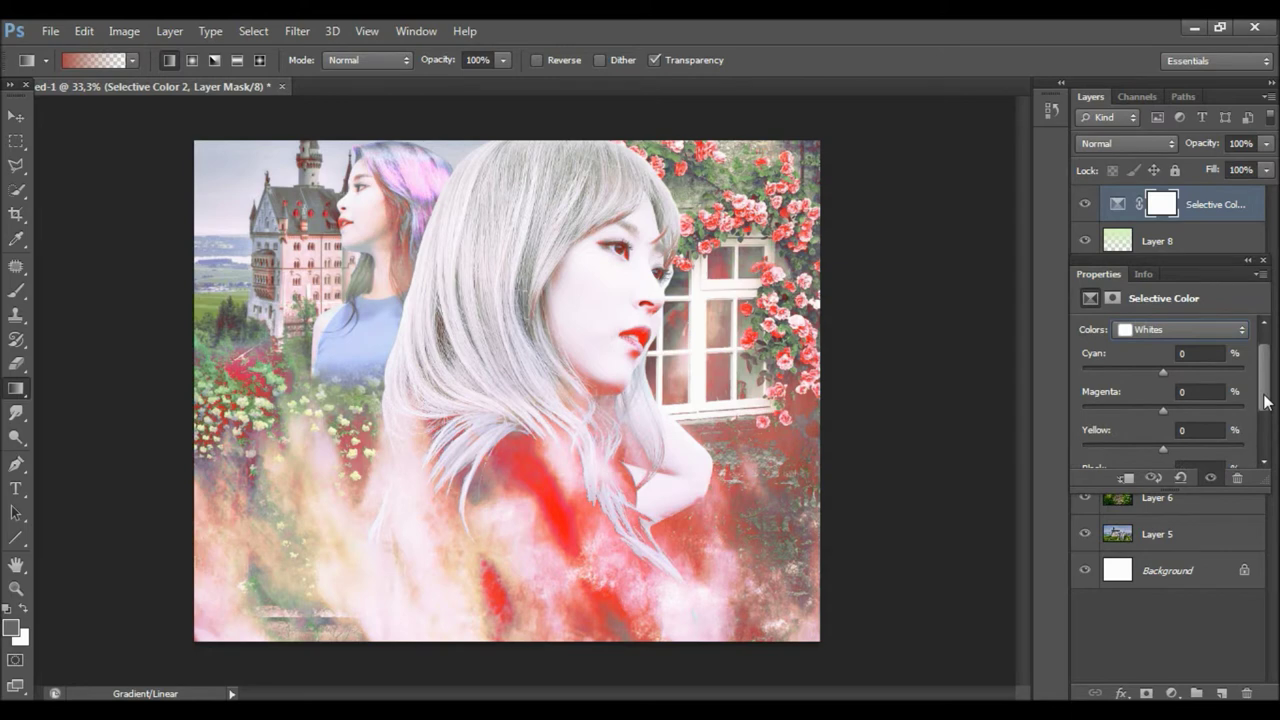
left_click_drag(1162, 368, 1082, 368)
left_click_drag(1264, 388, 1262, 405)
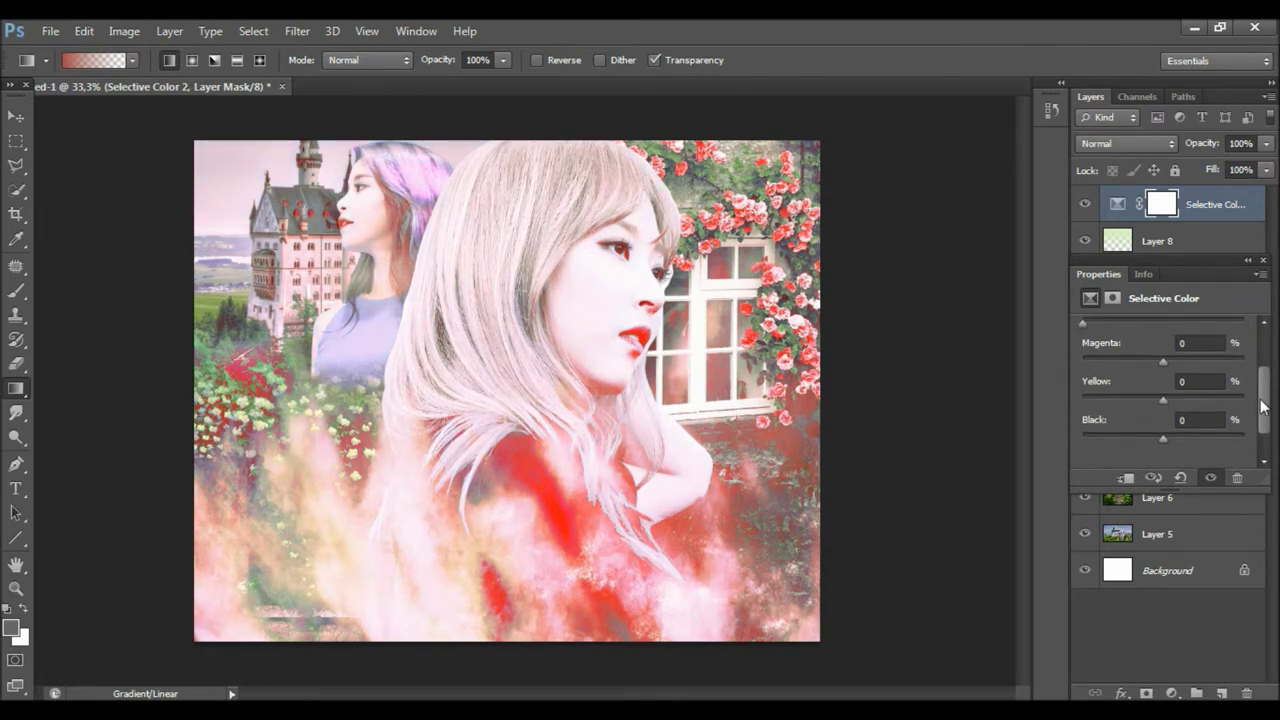
left_click(1208, 418)
type("-40")
key("Return")
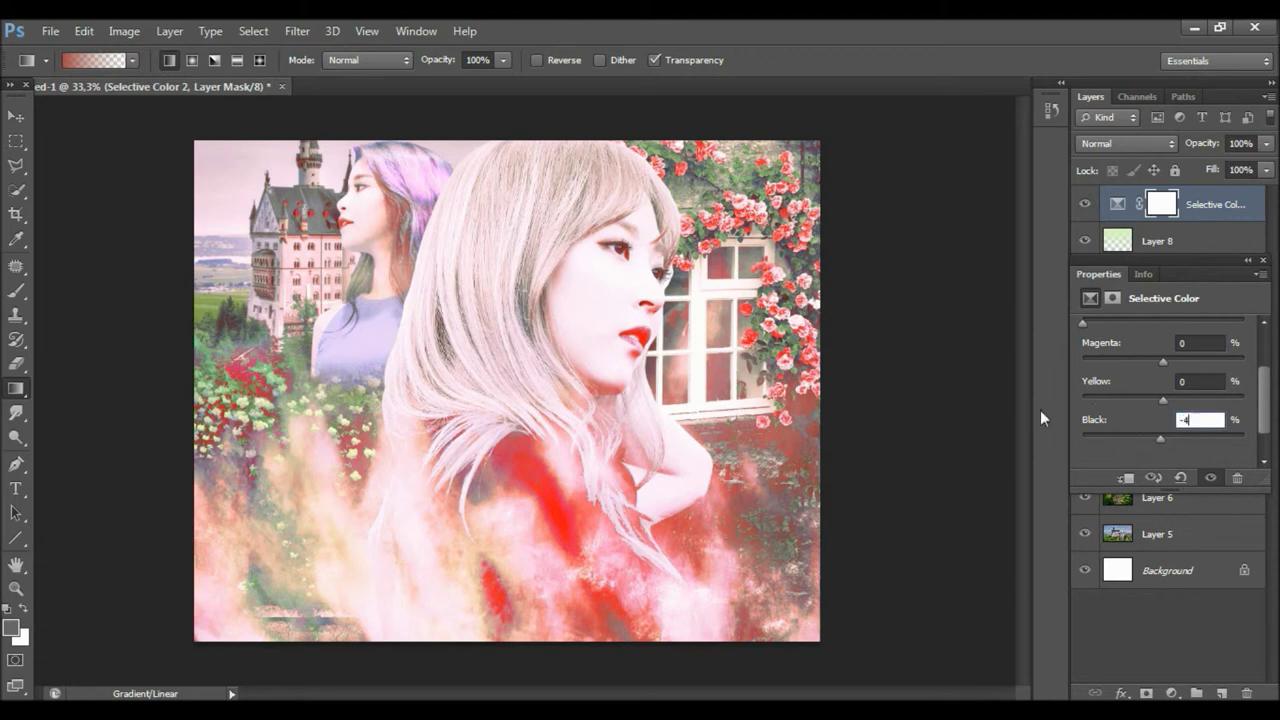
mouse_move(1264, 410)
left_mouse_down()
mouse_move(1264, 365)
mouse_move(1264, 400)
left_mouse_up()
Step: Set Neutrals to Cyan +10 and Yellow +20
left_click(1200, 356)
left_click(1190, 482)
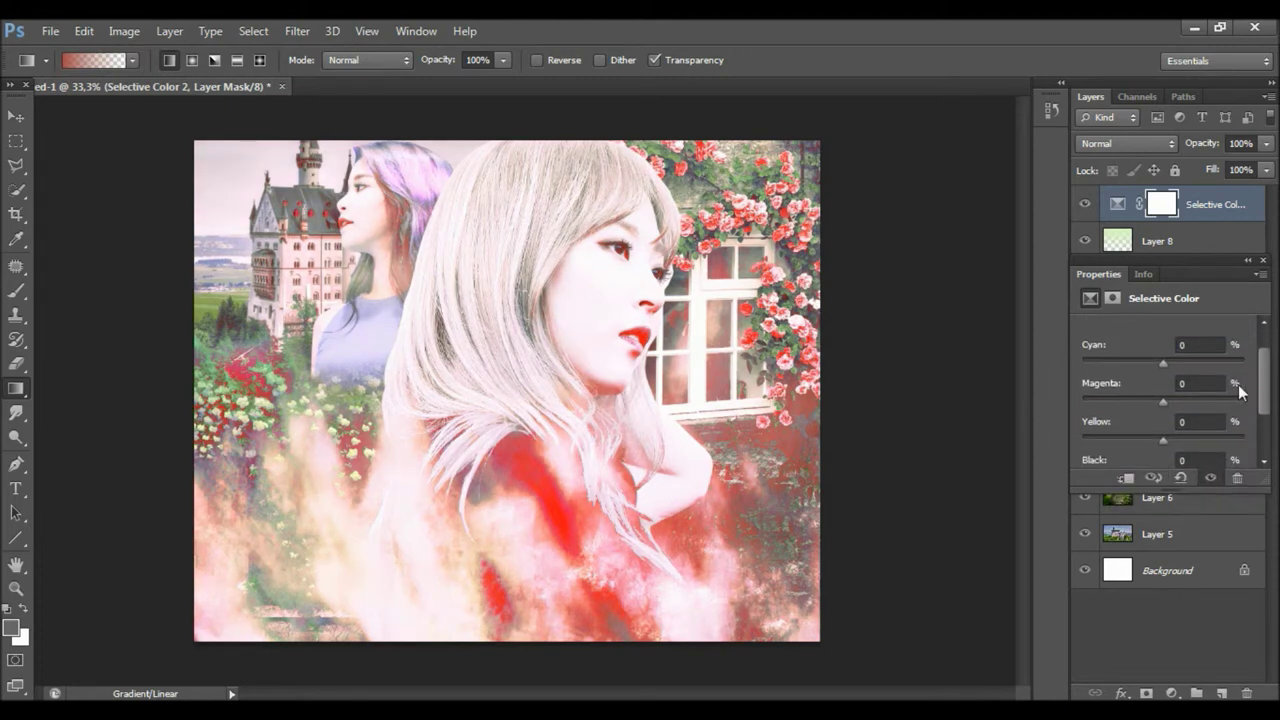
left_click(1197, 345)
type("10")
left_click(1126, 421)
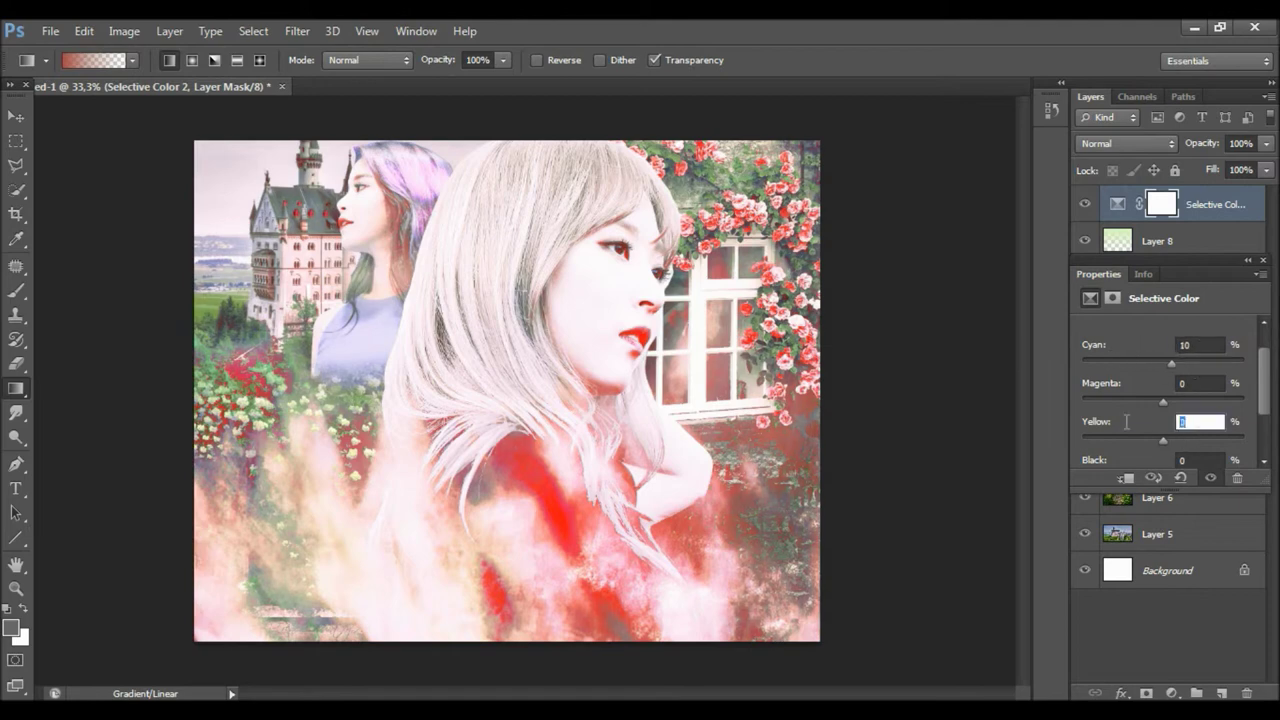
type("20")
left_click_drag(1264, 406, 1264, 384)
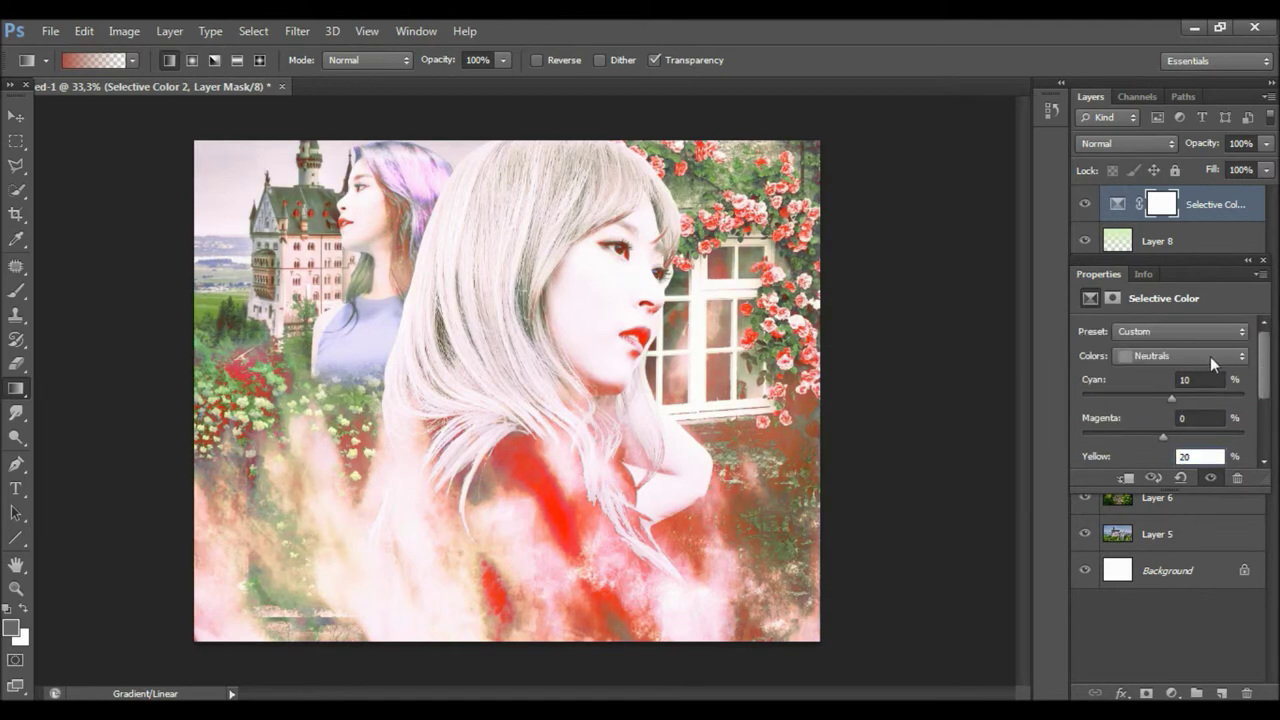
Step: Check the Blacks range, close Properties, and toggle Selective Color 2 to compare
left_click(1210, 356)
left_click(1190, 496)
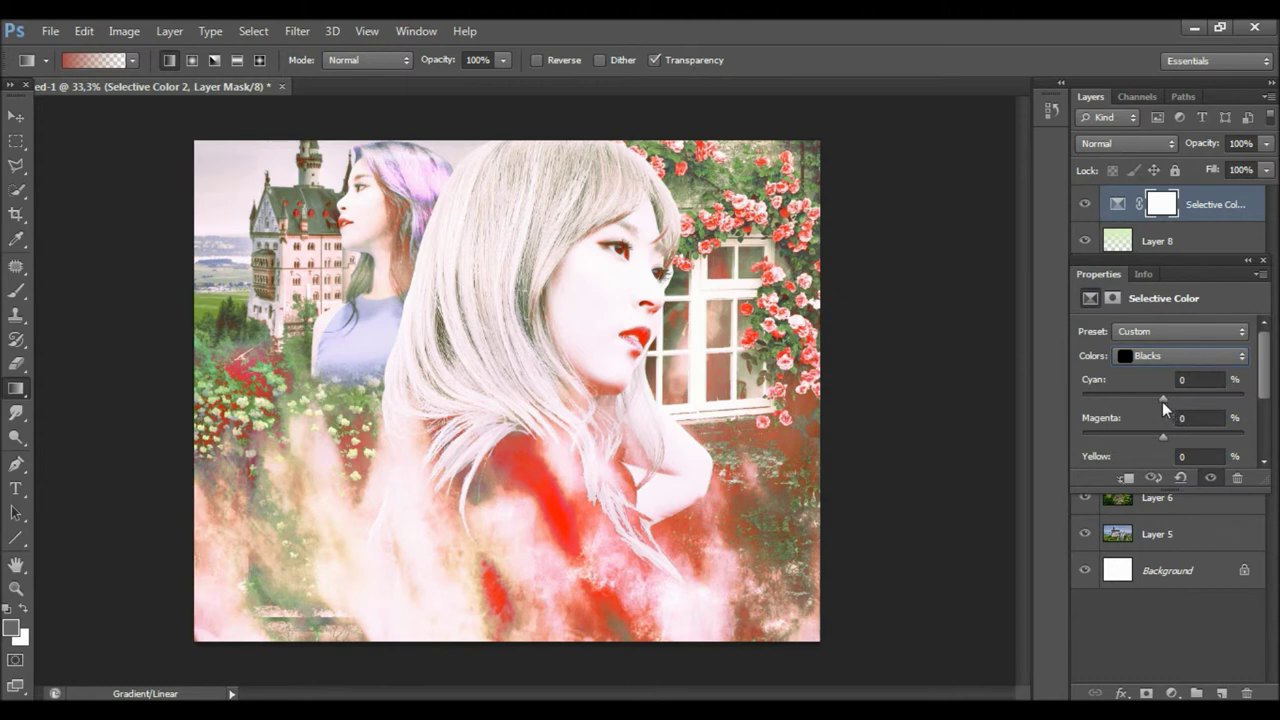
scroll(1162, 420, "down", 2)
scroll(1161, 434, "down", 1)
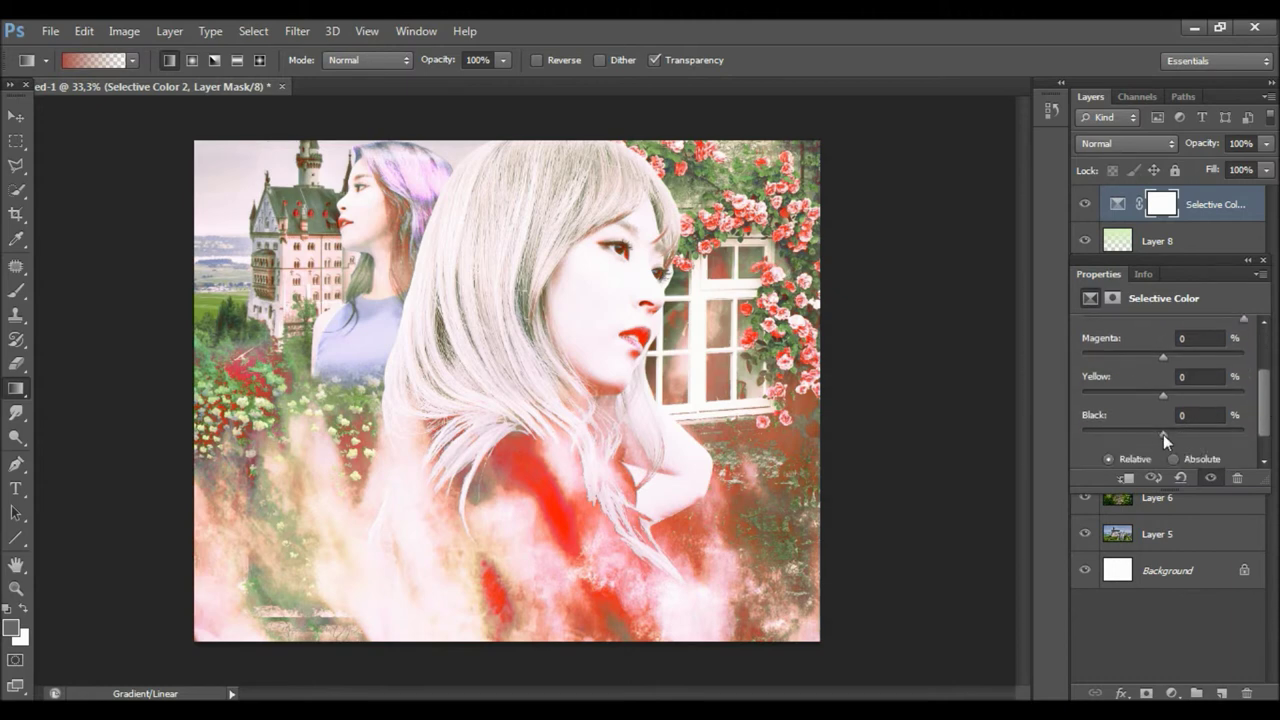
left_click(1262, 259)
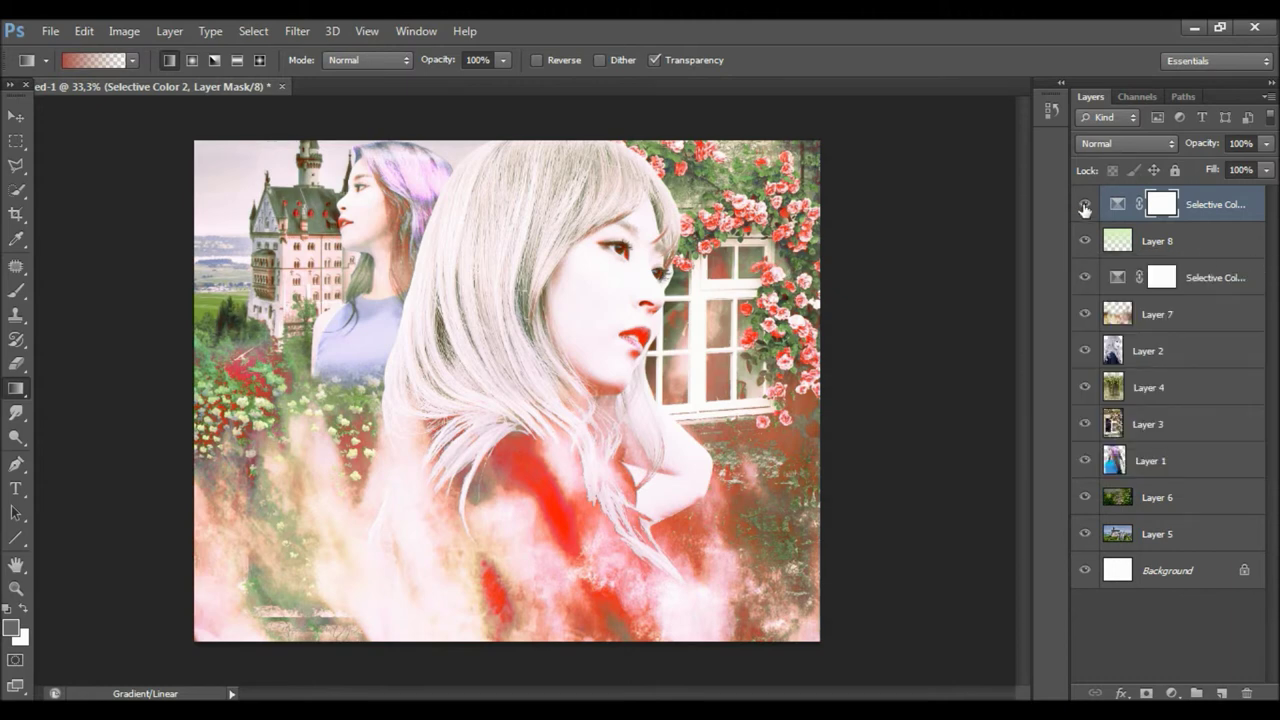
left_click(1084, 206)
left_click(1084, 206)
left_click(1084, 206)
Step: Open starrysky.jpg and drag it into the poster document
left_click(50, 31)
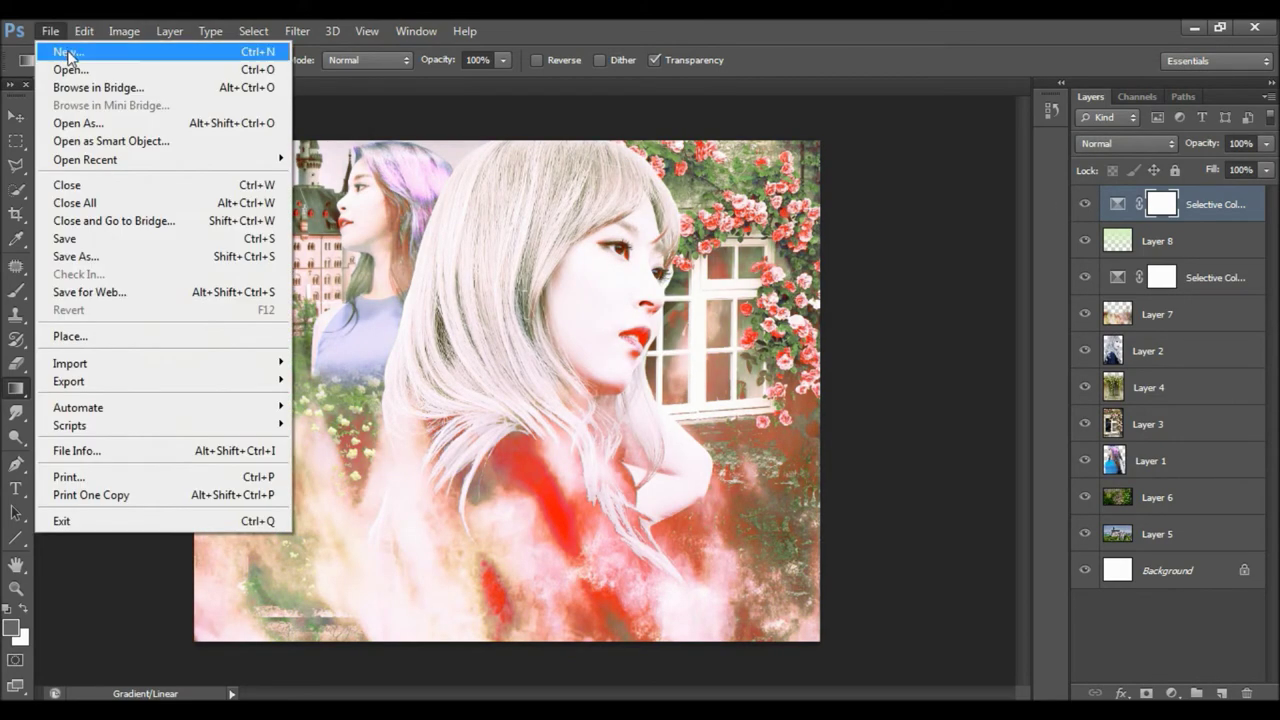
left_click(62, 68)
double_click(1063, 165)
mouse_move(543, 374)
left_mouse_down()
mouse_move(191, 129)
mouse_move(520, 338)
left_mouse_up()
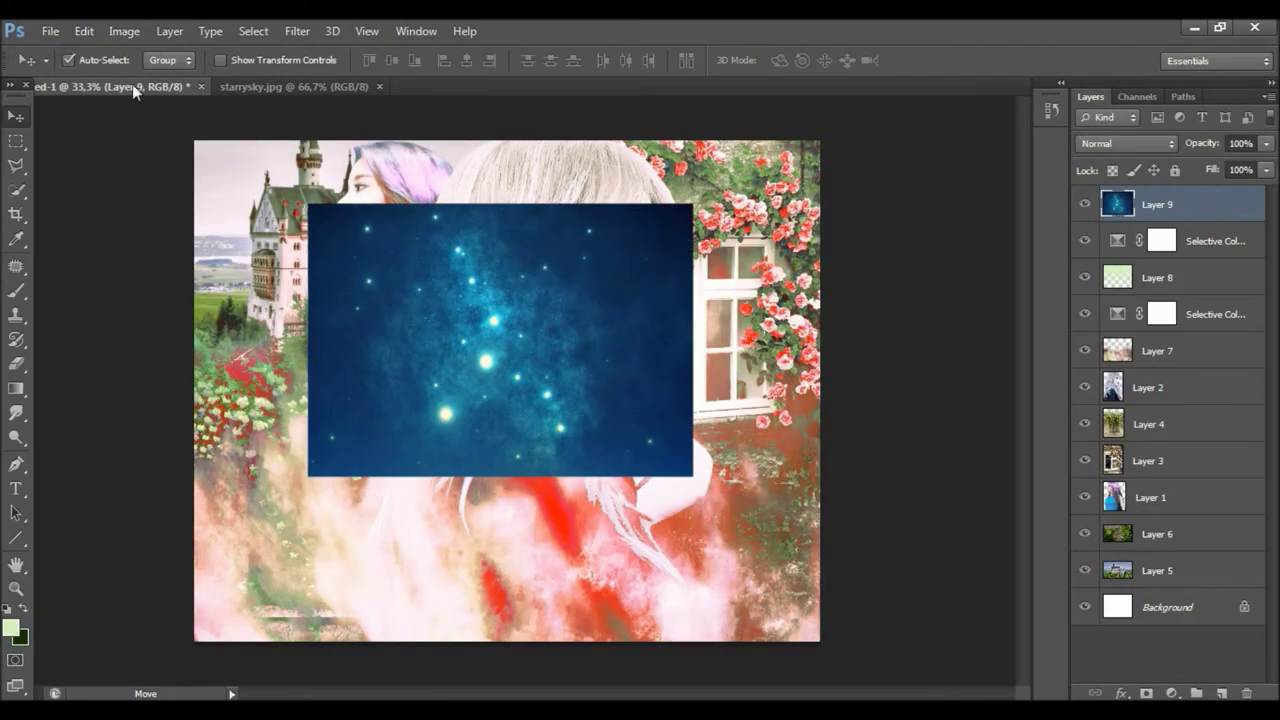
left_click(84, 31)
Step: Free-transform the starry sky layer to cover the whole canvas
left_click(260, 360)
left_click_drag(437, 342, 323, 283)
left_click_drag(578, 412, 820, 641)
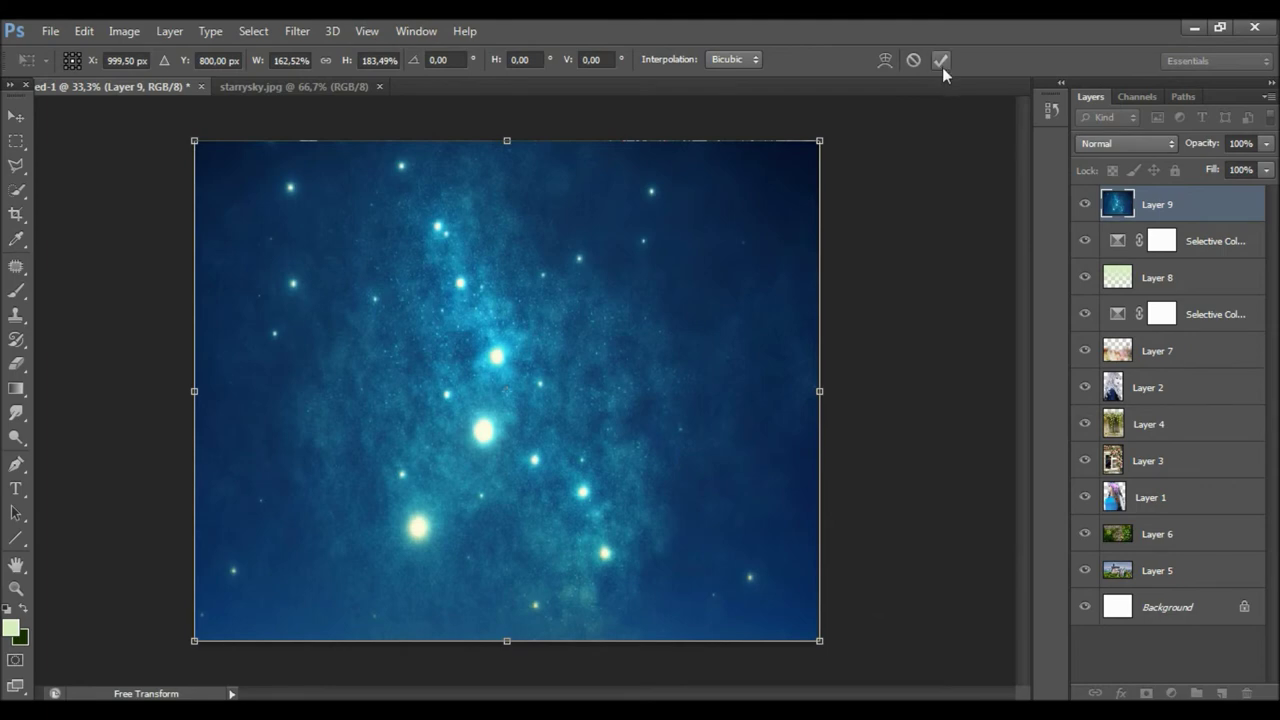
left_click(941, 60)
Step: Blend the starry sky in Lighten mode and flatten the image
left_click(1153, 143)
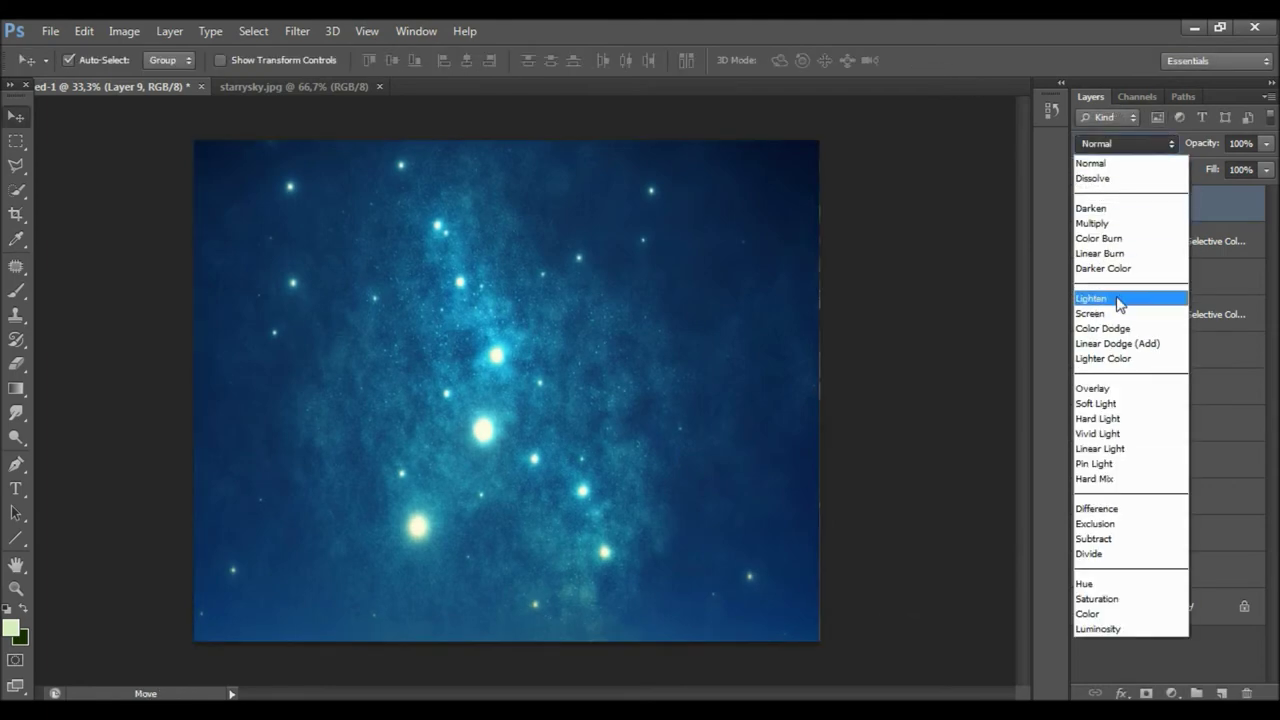
left_click(1117, 298)
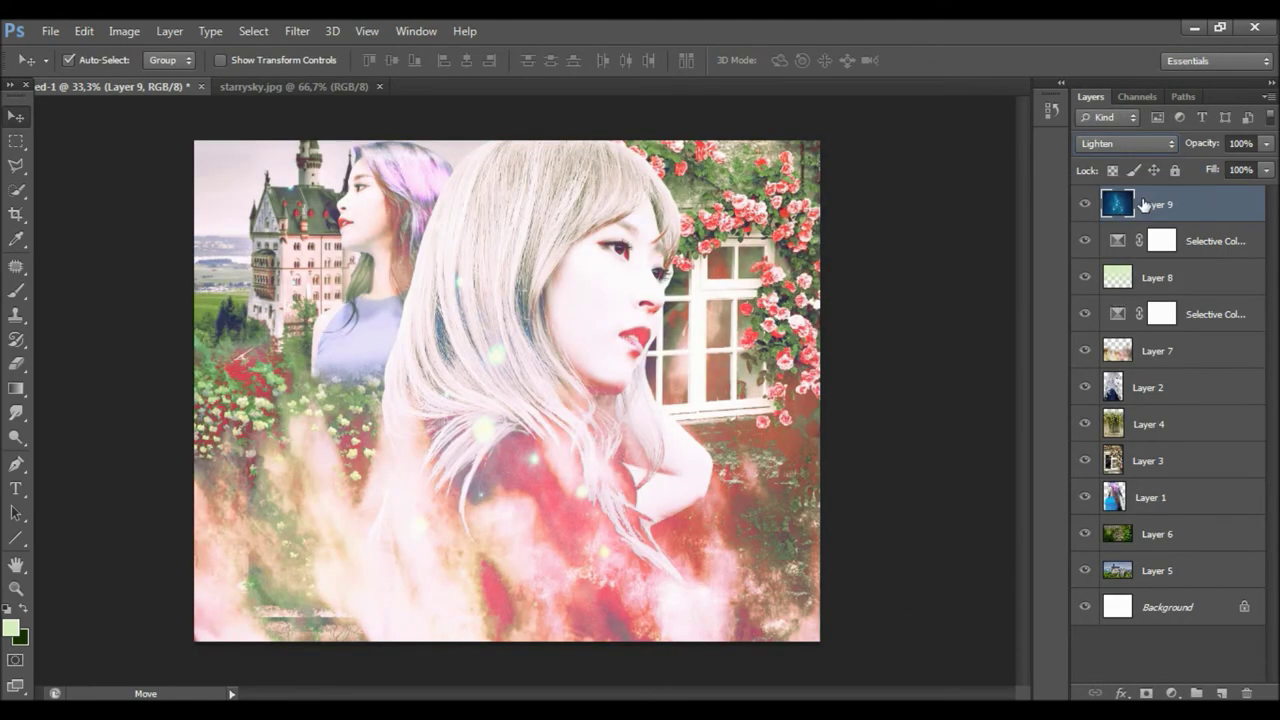
right_click(1143, 204)
left_click(842, 528)
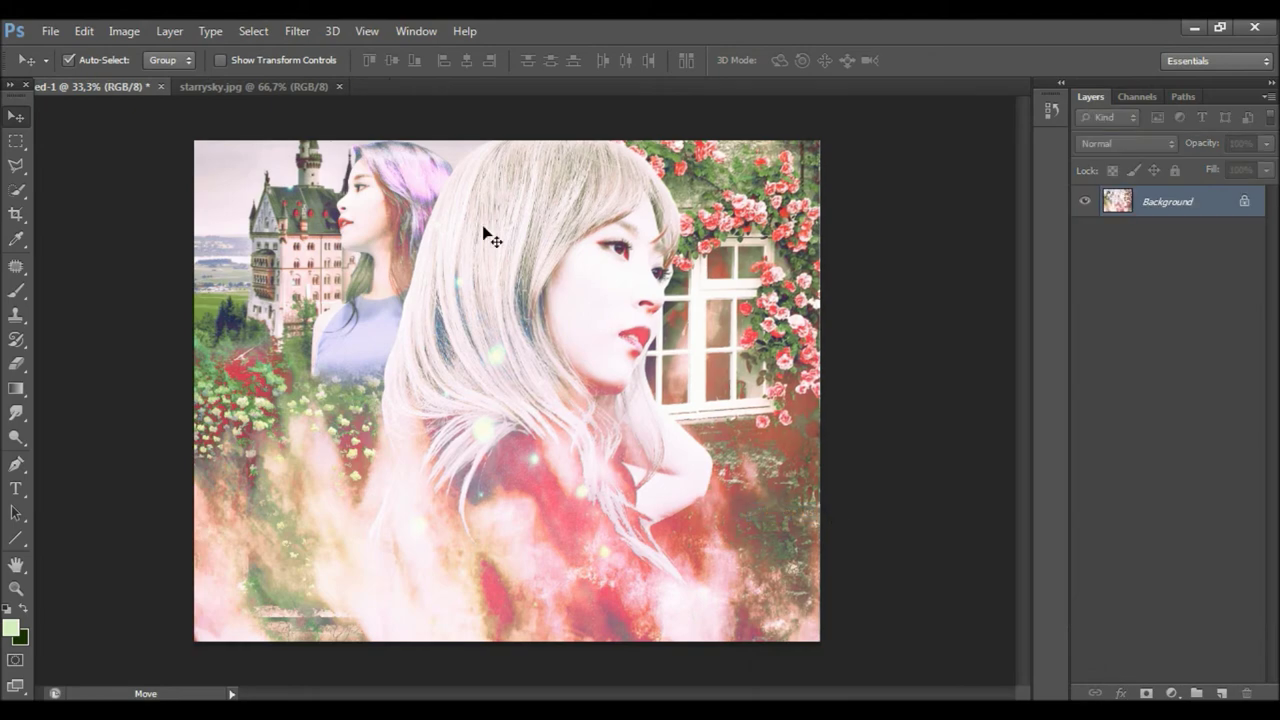
Step: Apply Filter > Sharpen > Smart Sharpen to the flattened poster
left_click(295, 37)
mouse_move(316, 345)
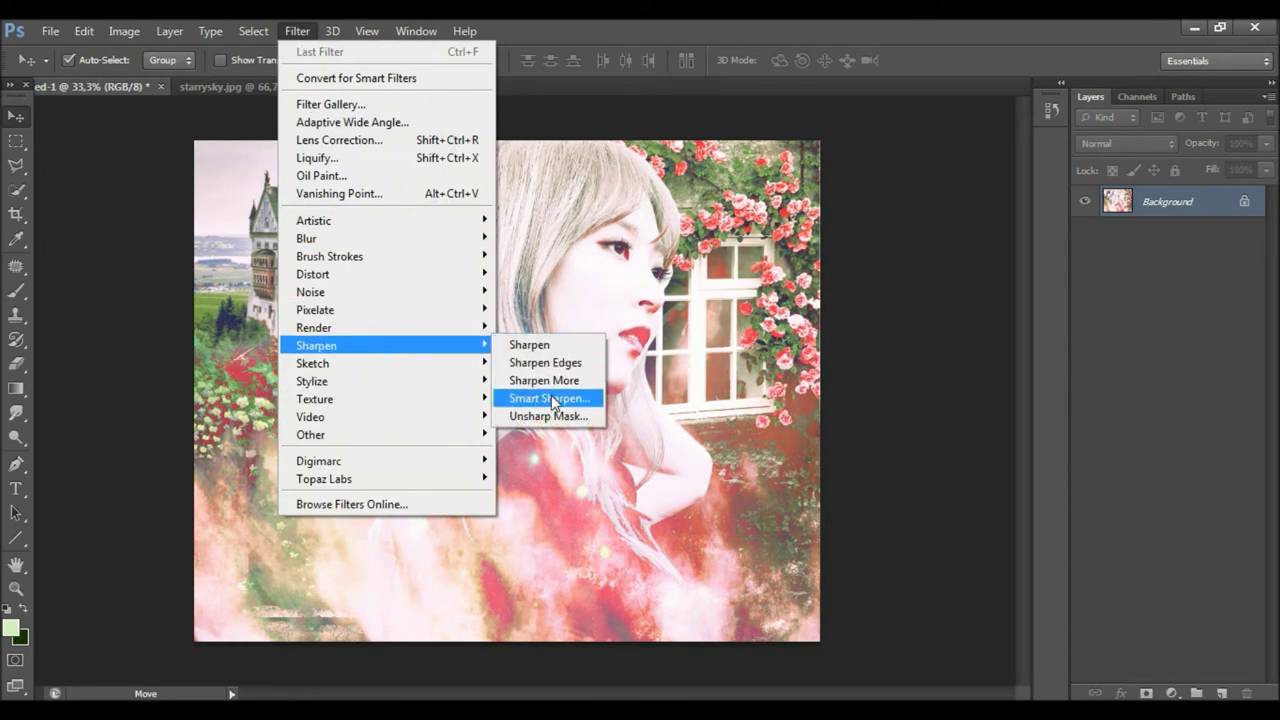
left_click(525, 397)
left_click(1107, 210)
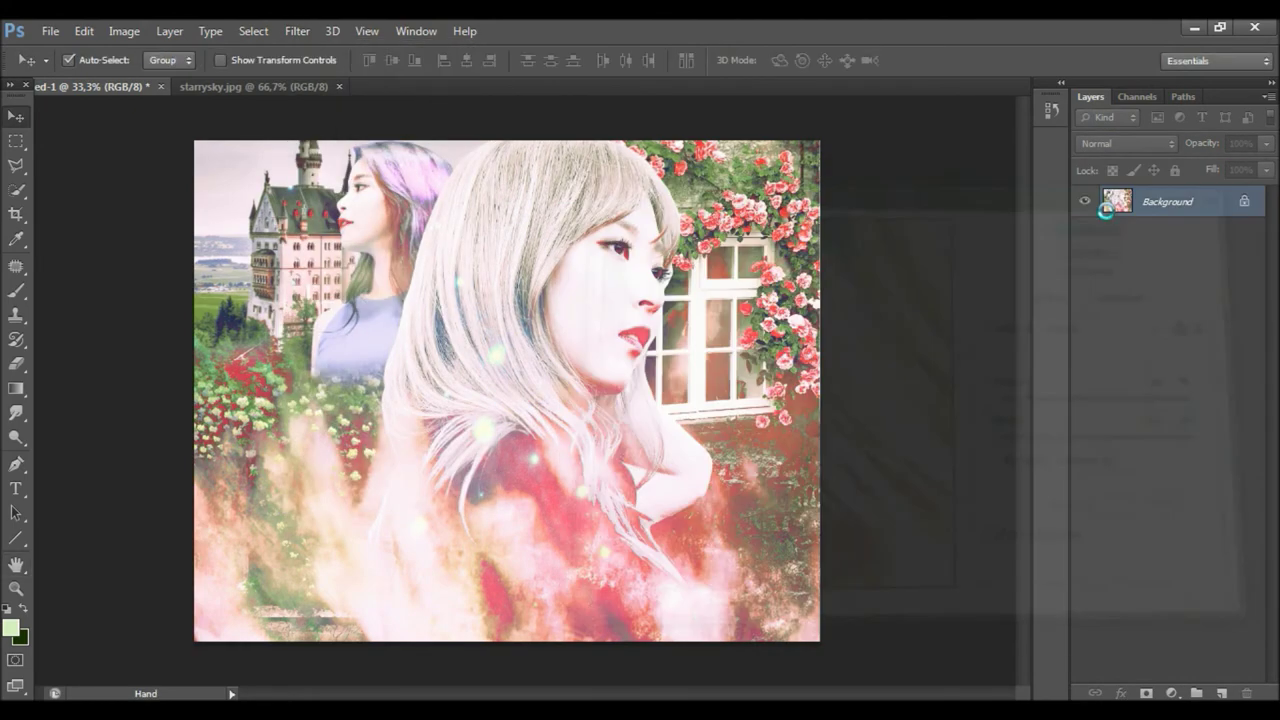